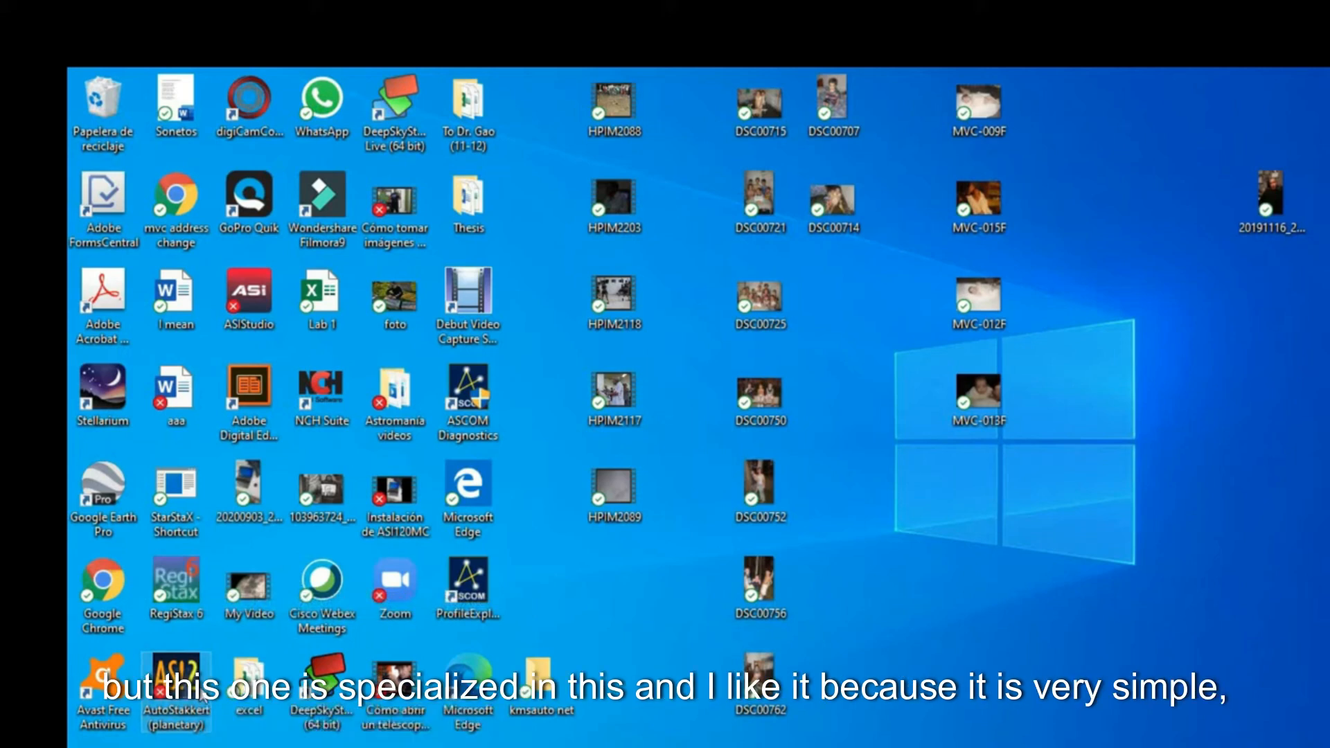
double_click(201, 696)
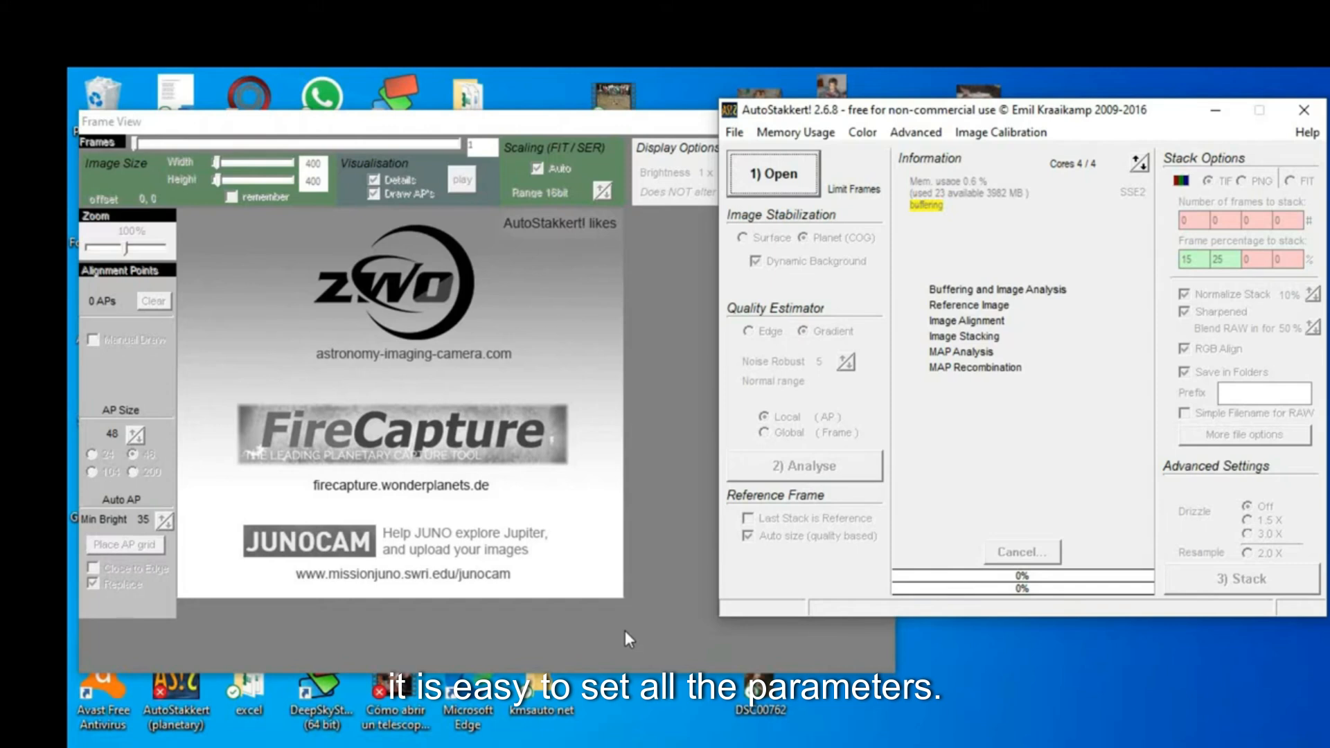
click(763, 186)
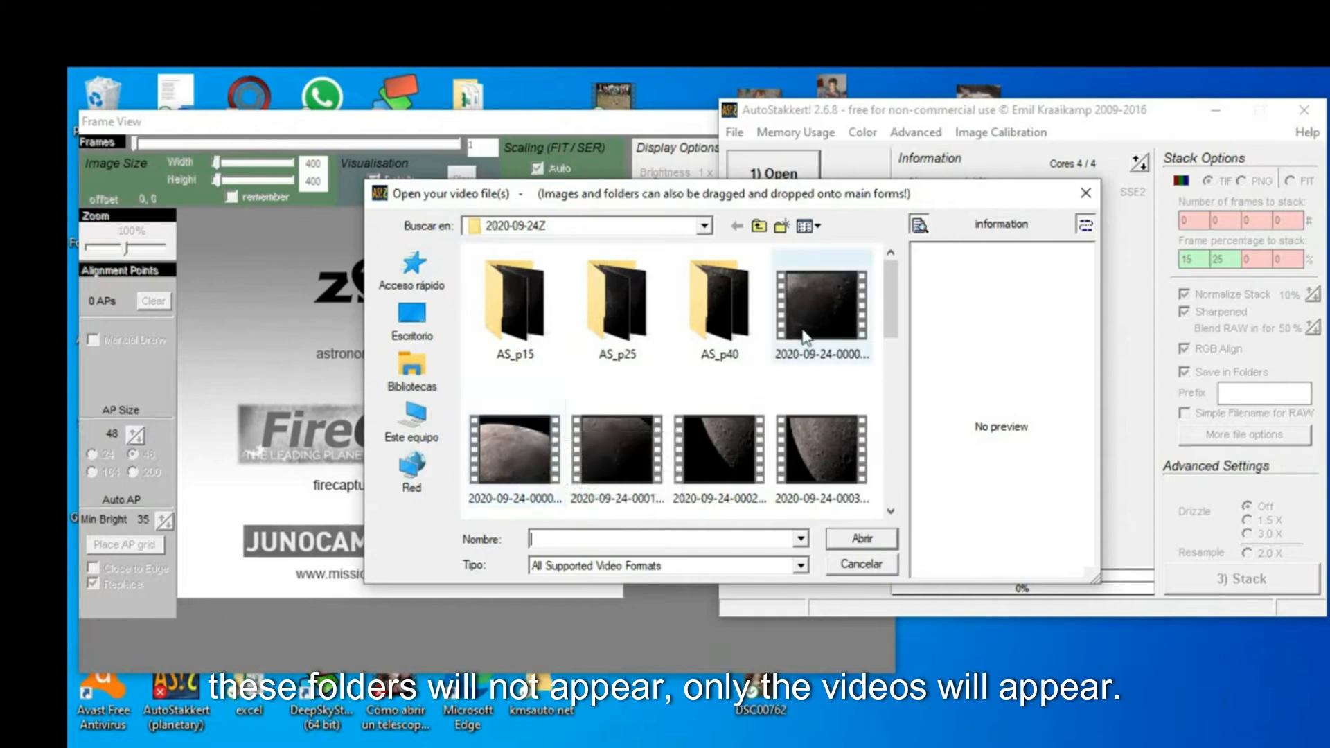
drag(895, 309, 899, 405)
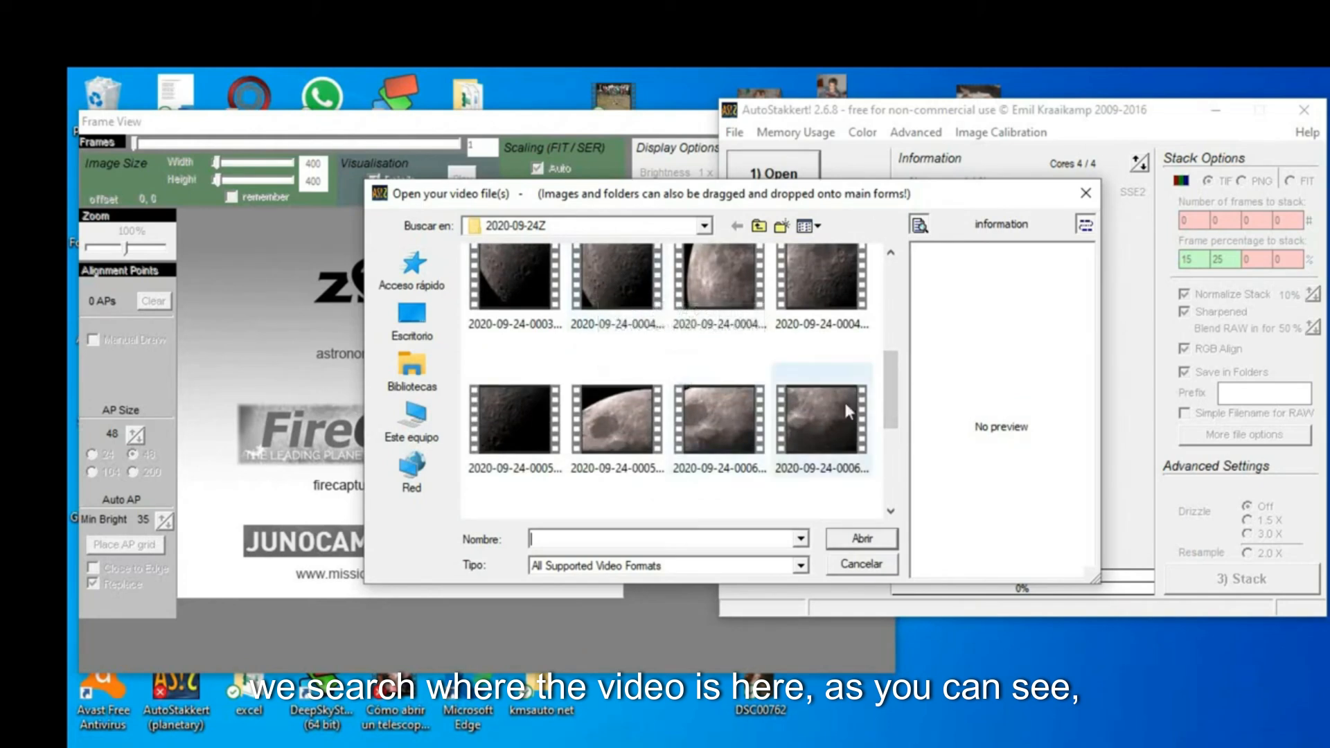
drag(893, 403, 899, 462)
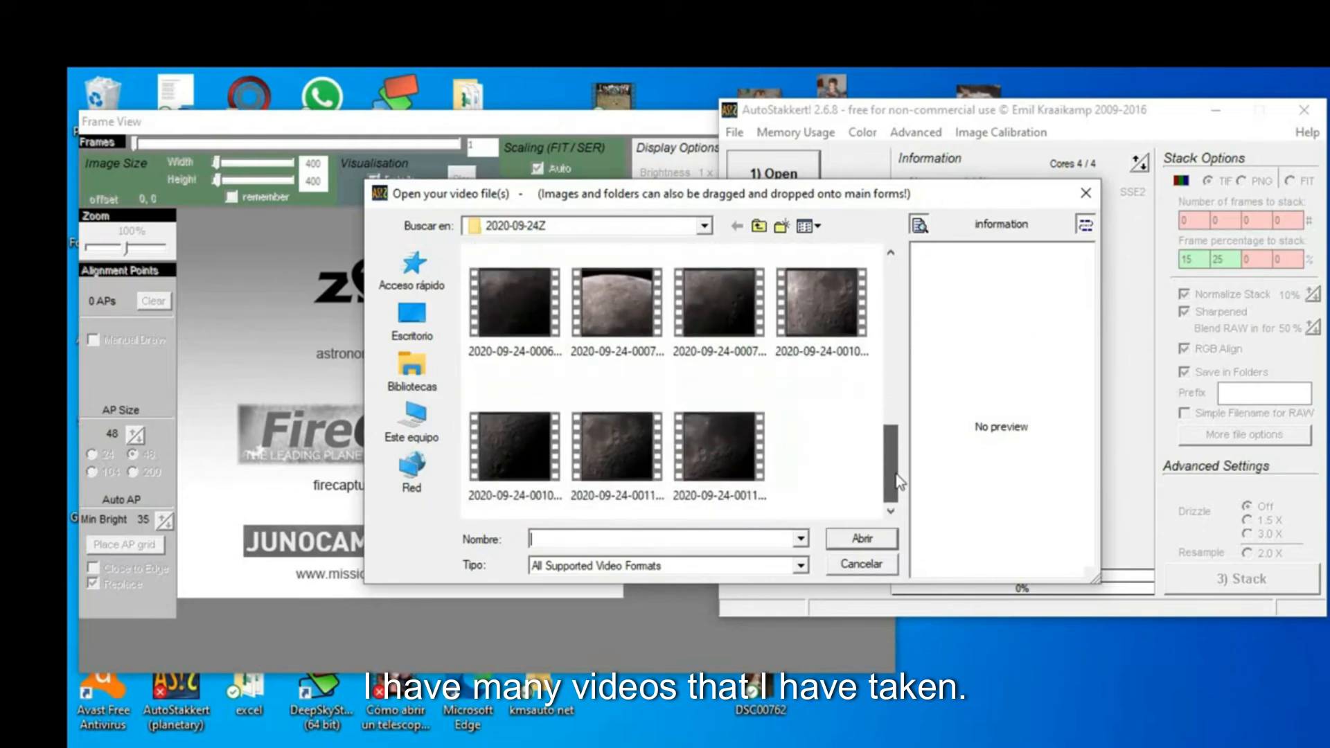
click(620, 433)
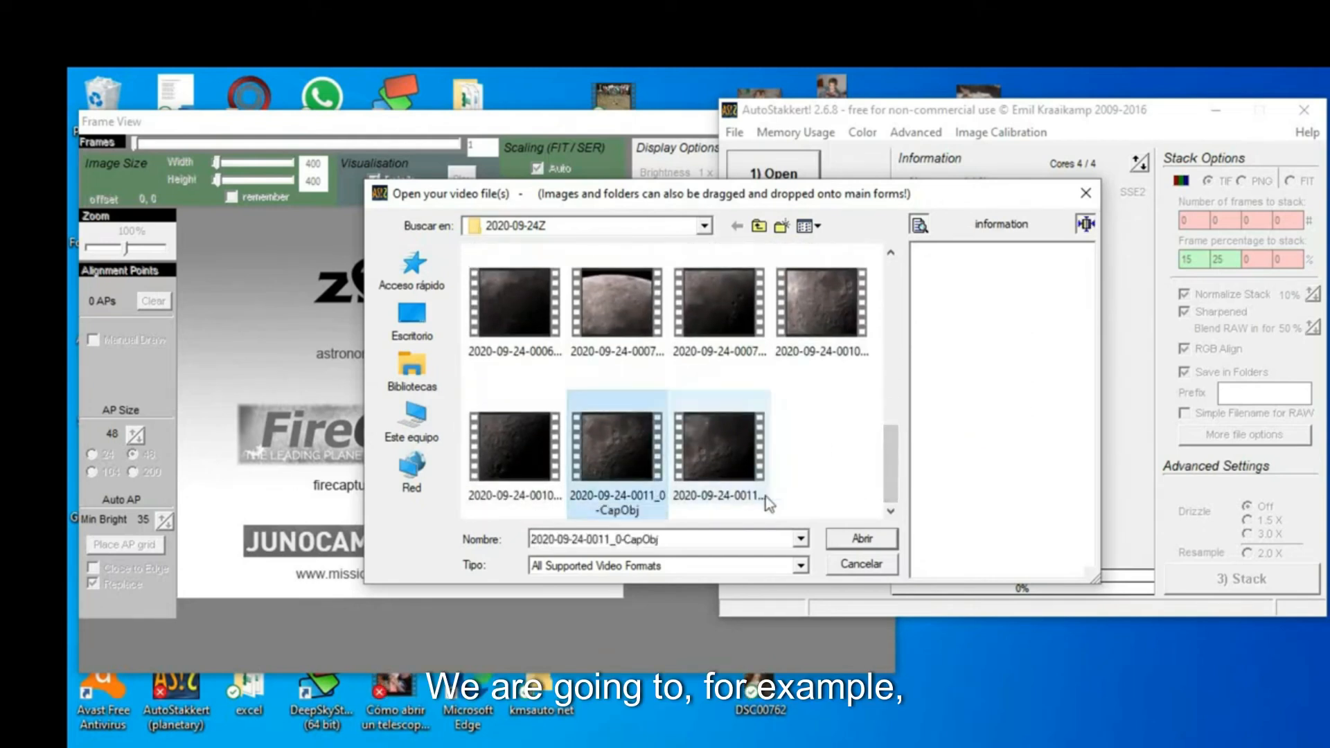
click(863, 542)
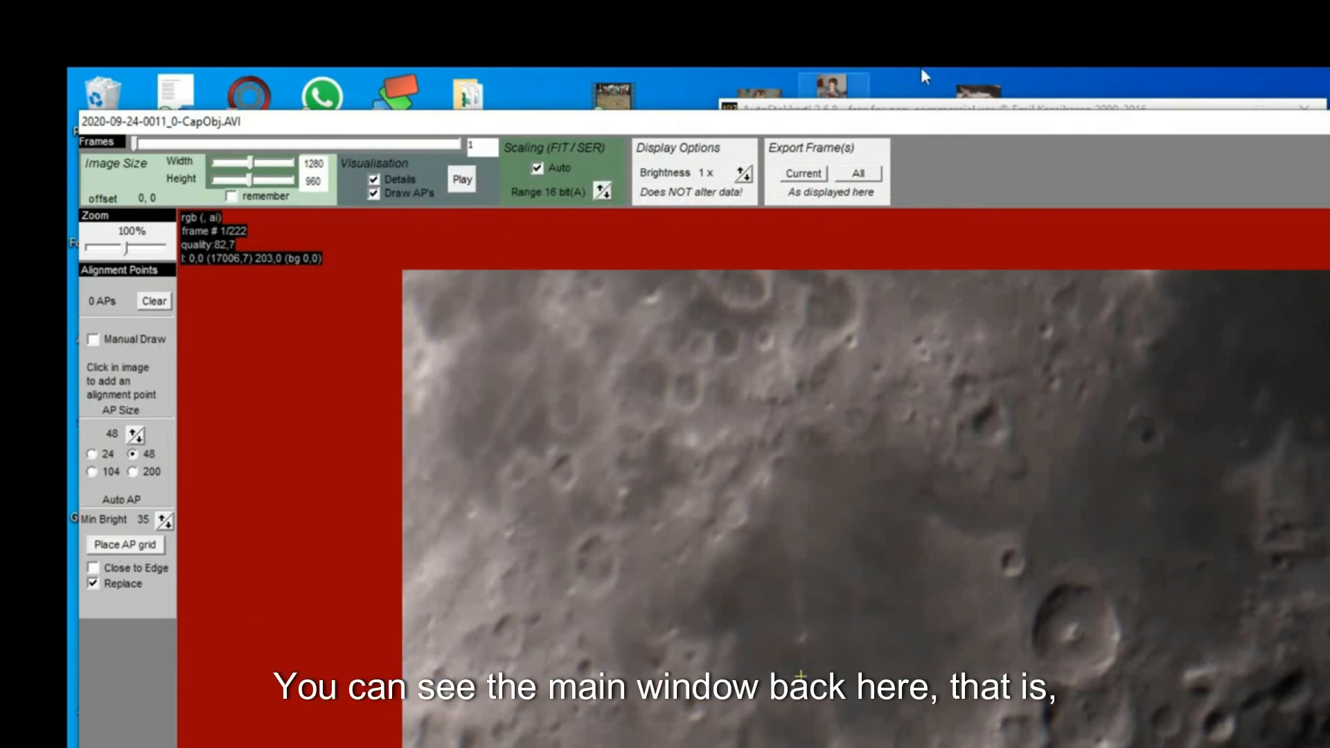
- Switch image stabilization to Surface and analyse the recording
click(907, 108)
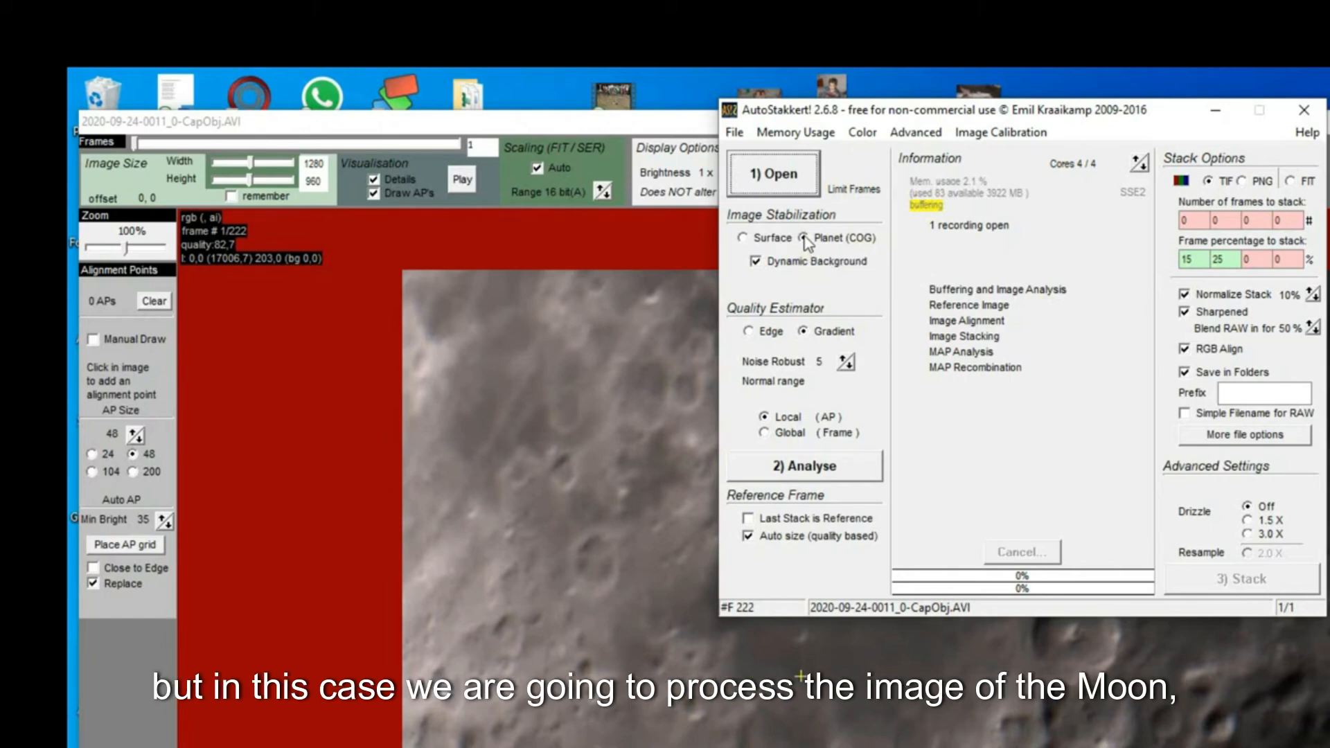
click(744, 238)
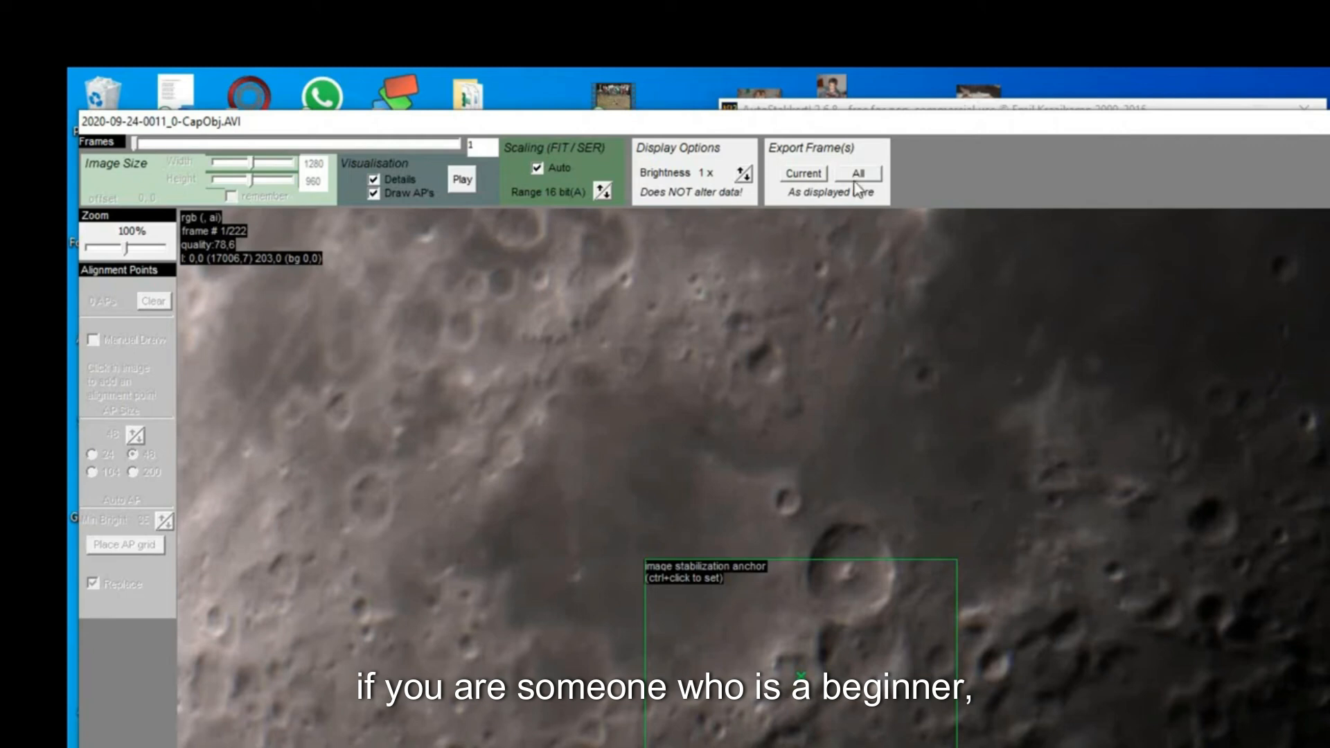
click(859, 111)
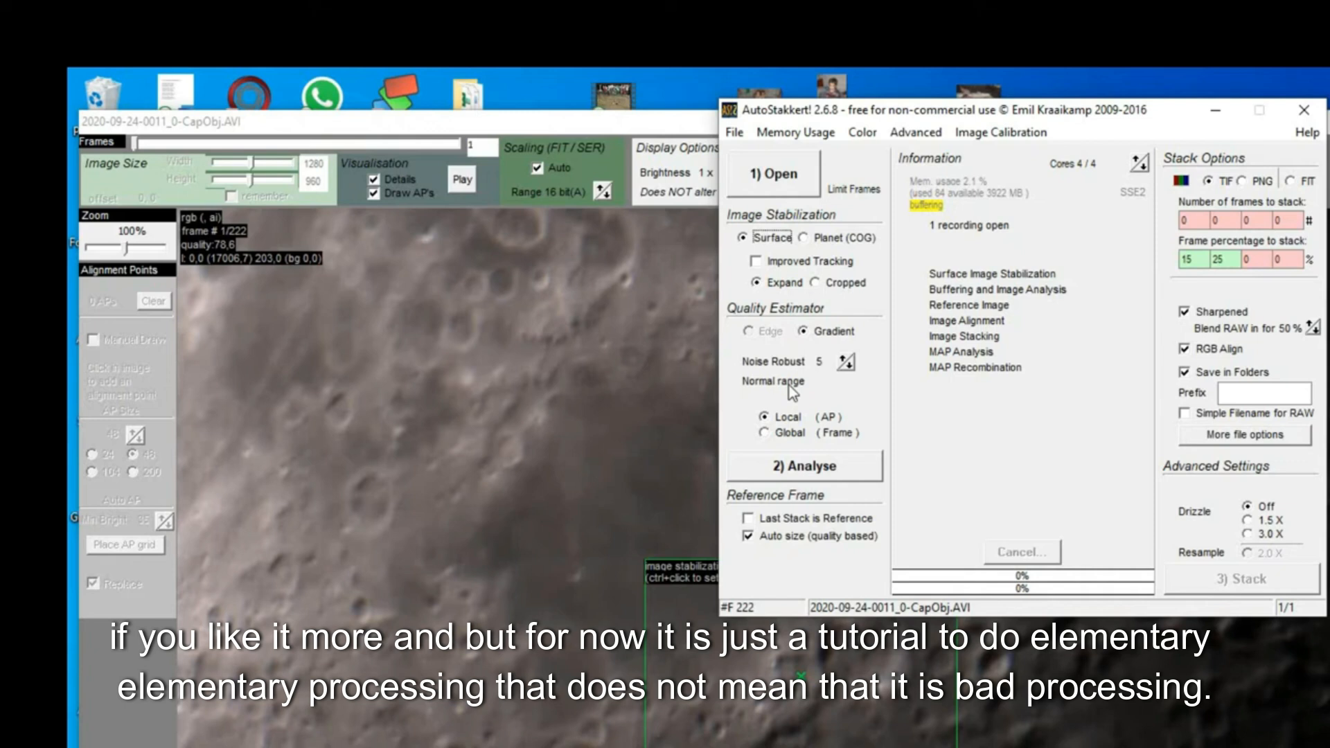
click(812, 476)
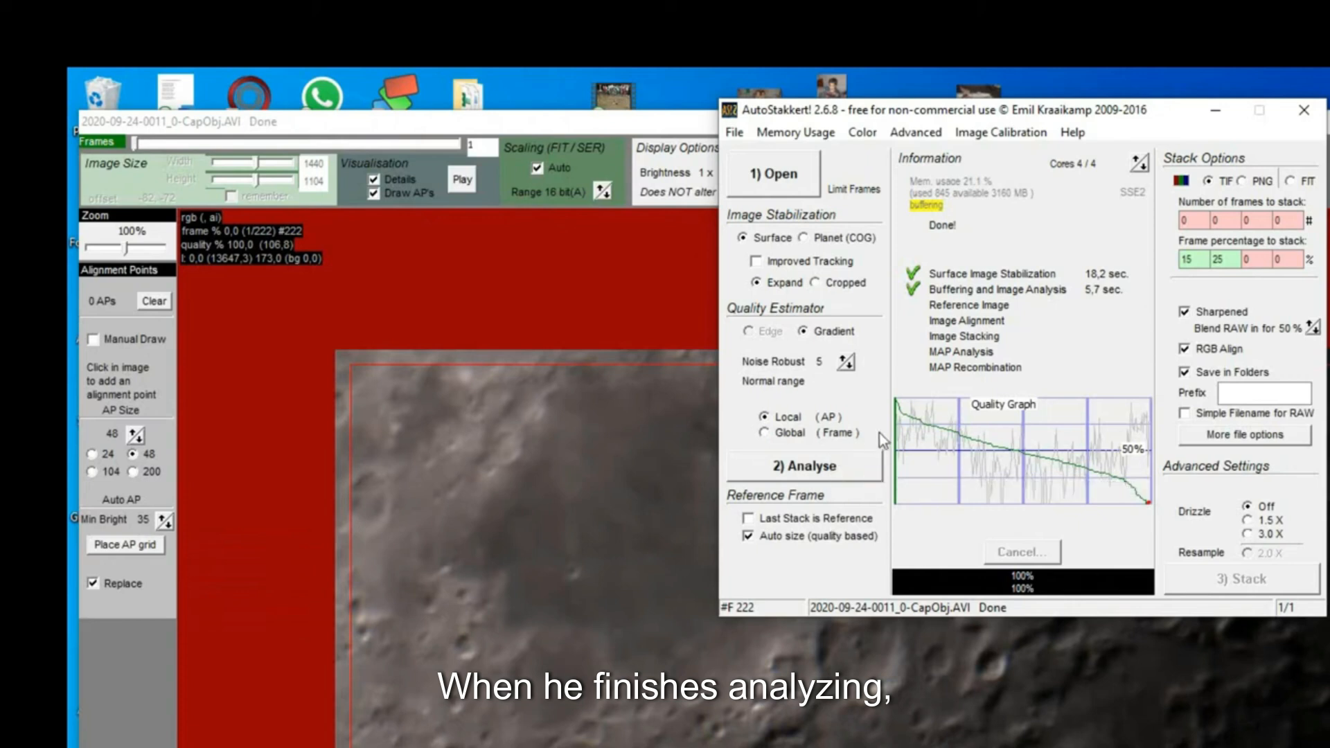
- Set the third frame percentage to stack to 40
mouse_move(920, 454)
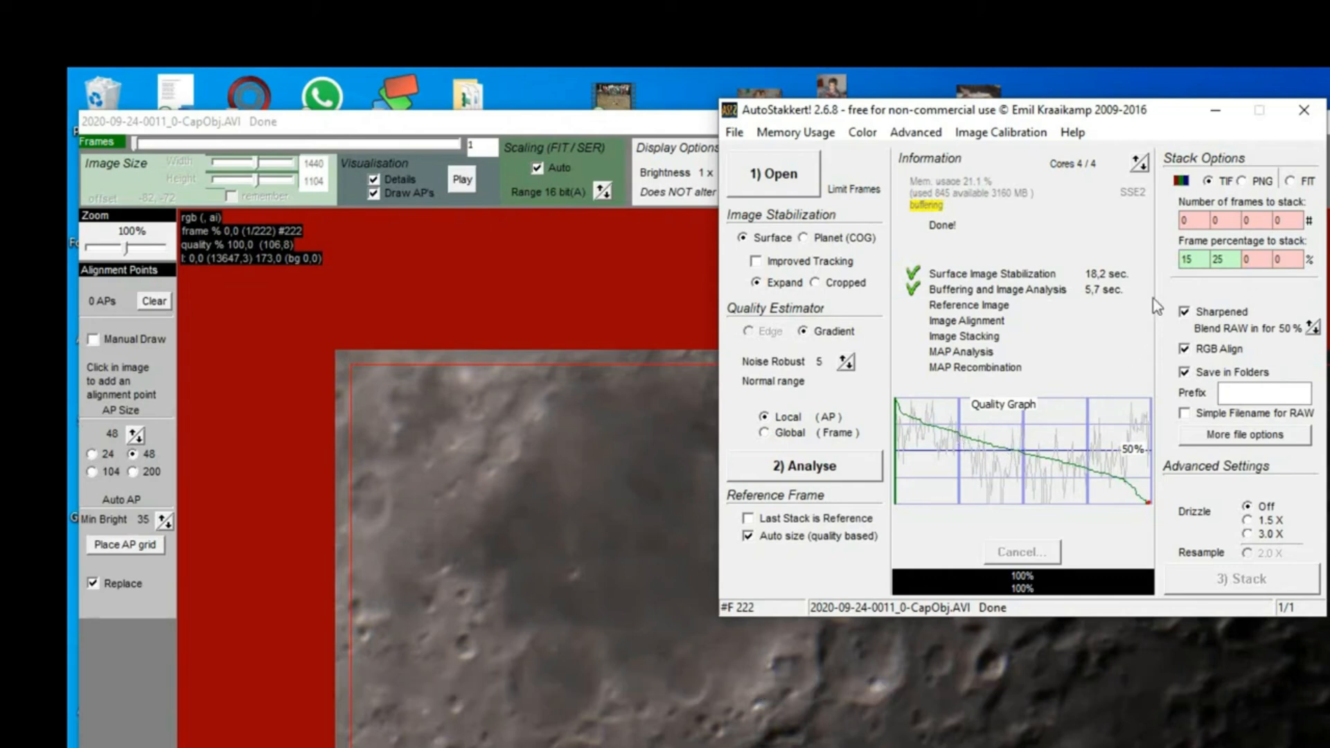
click(1194, 264)
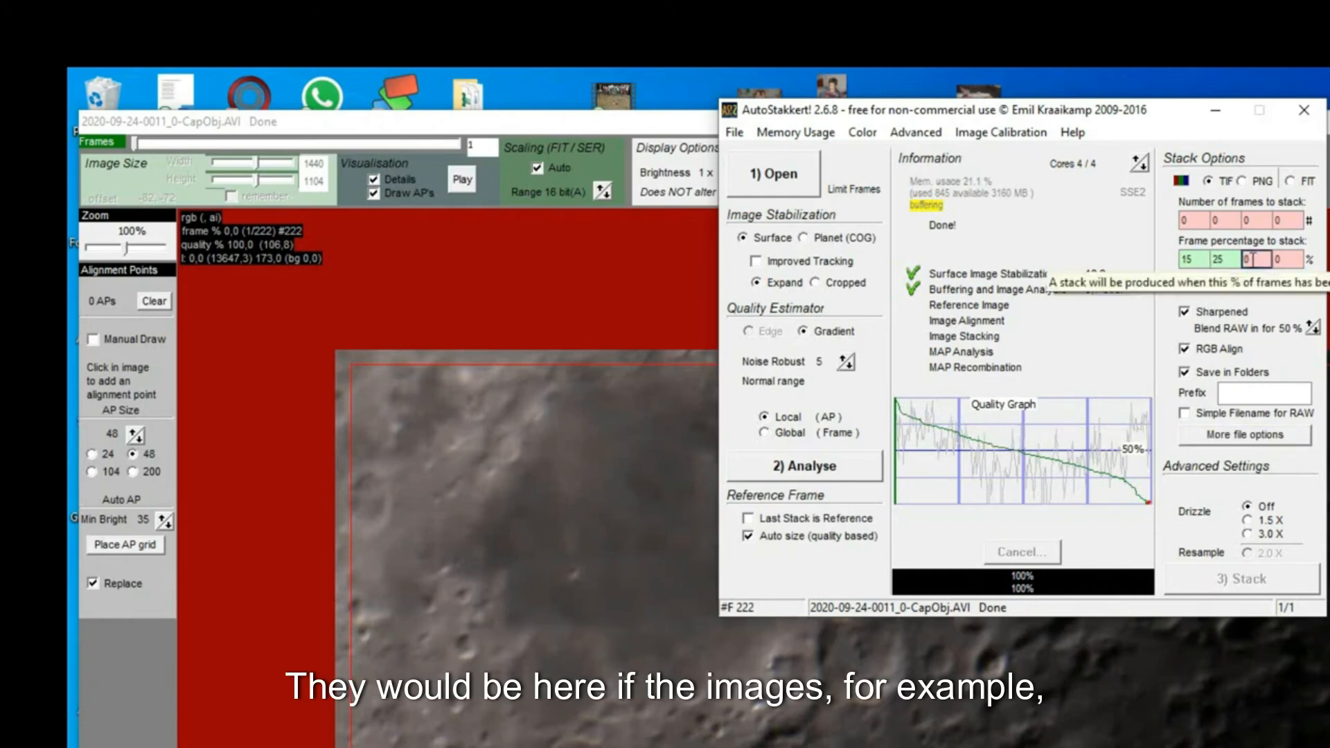
key(BackSpace)
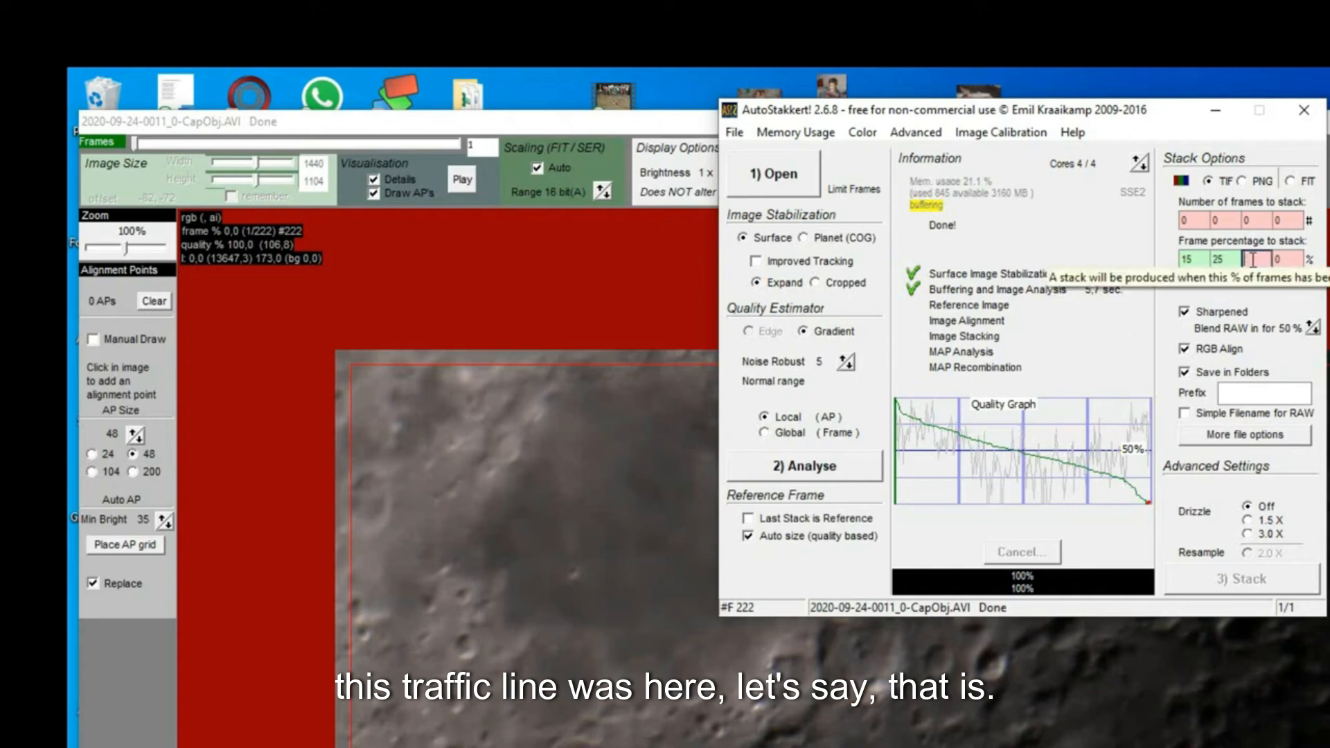
text(40)
key(Tab)
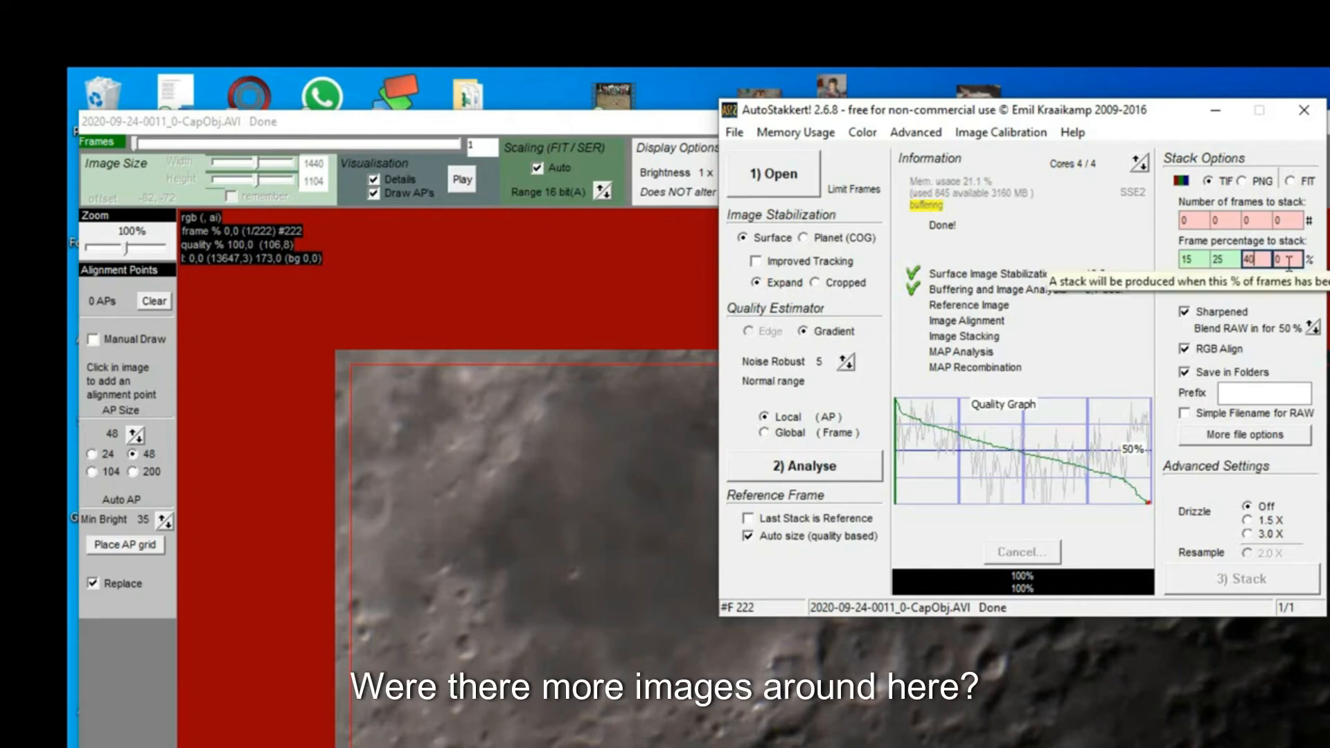
- Clear the third frame percentage to stack to 0
click(1186, 259)
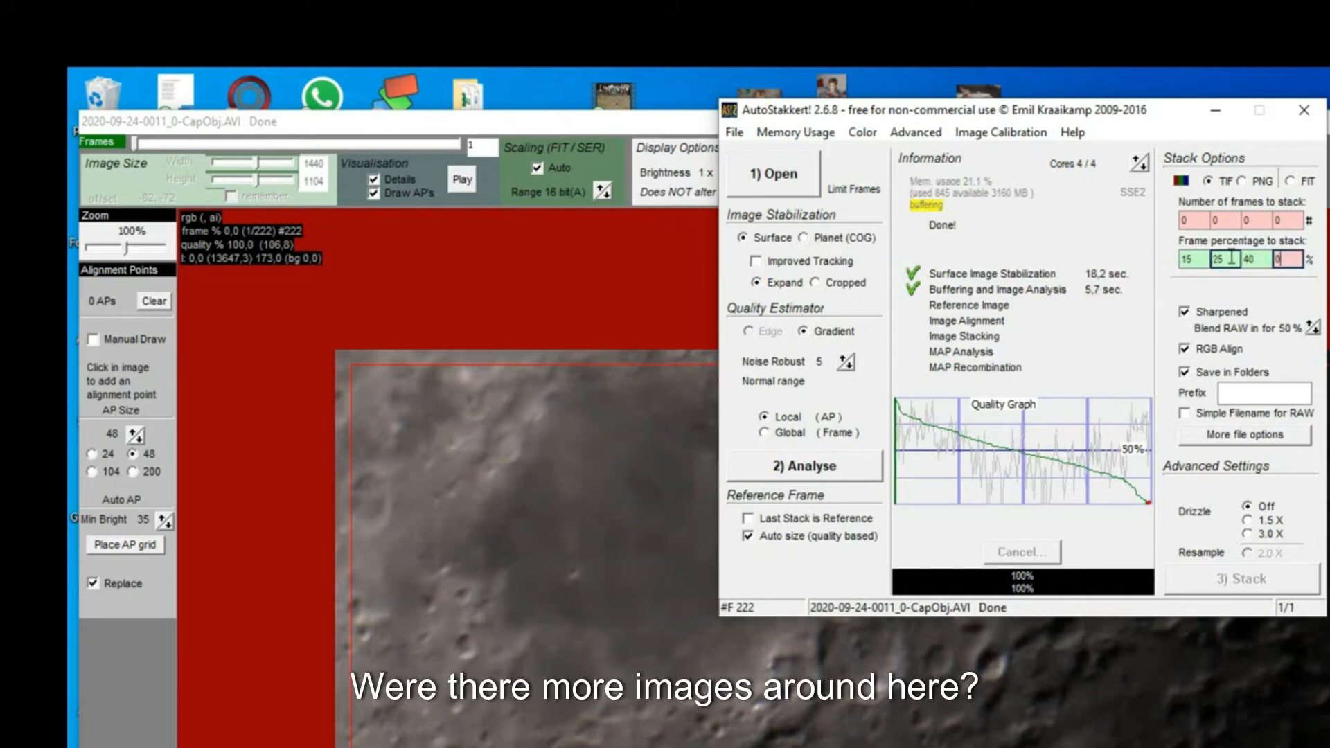
click(1247, 259)
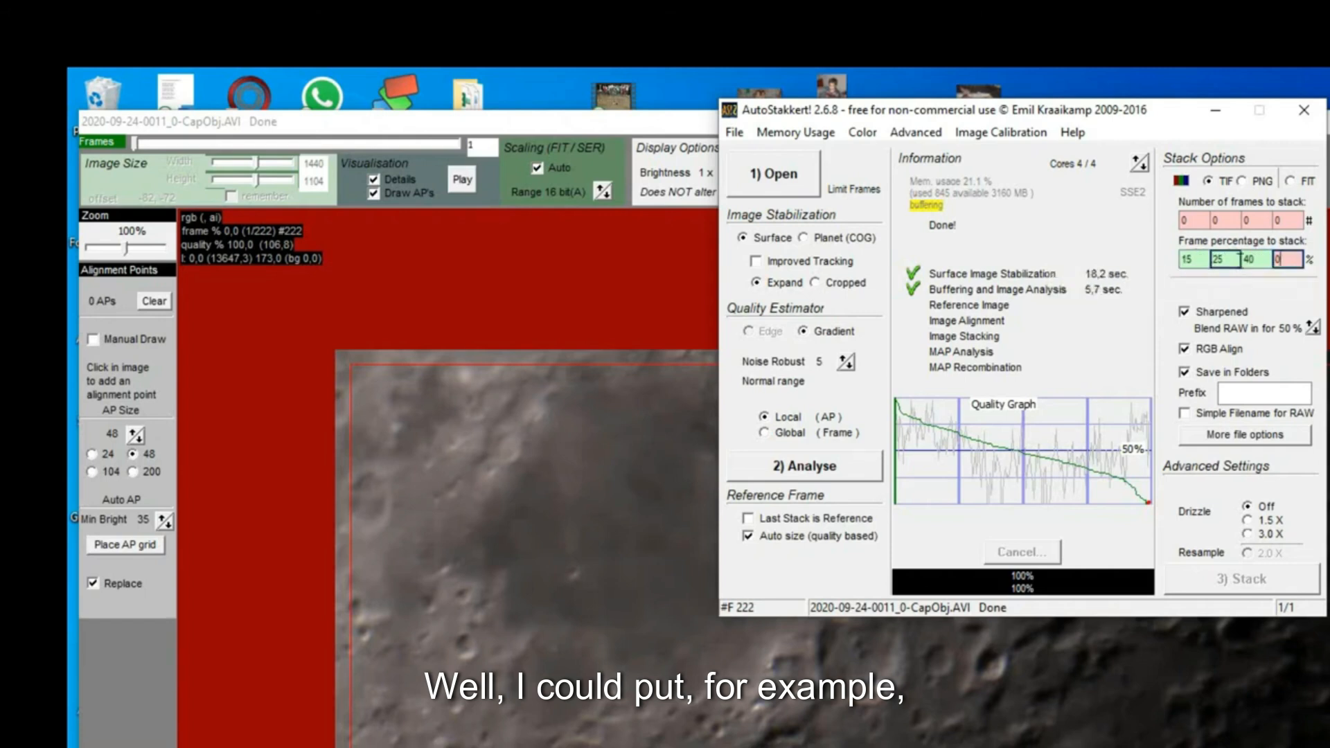
click(1236, 265)
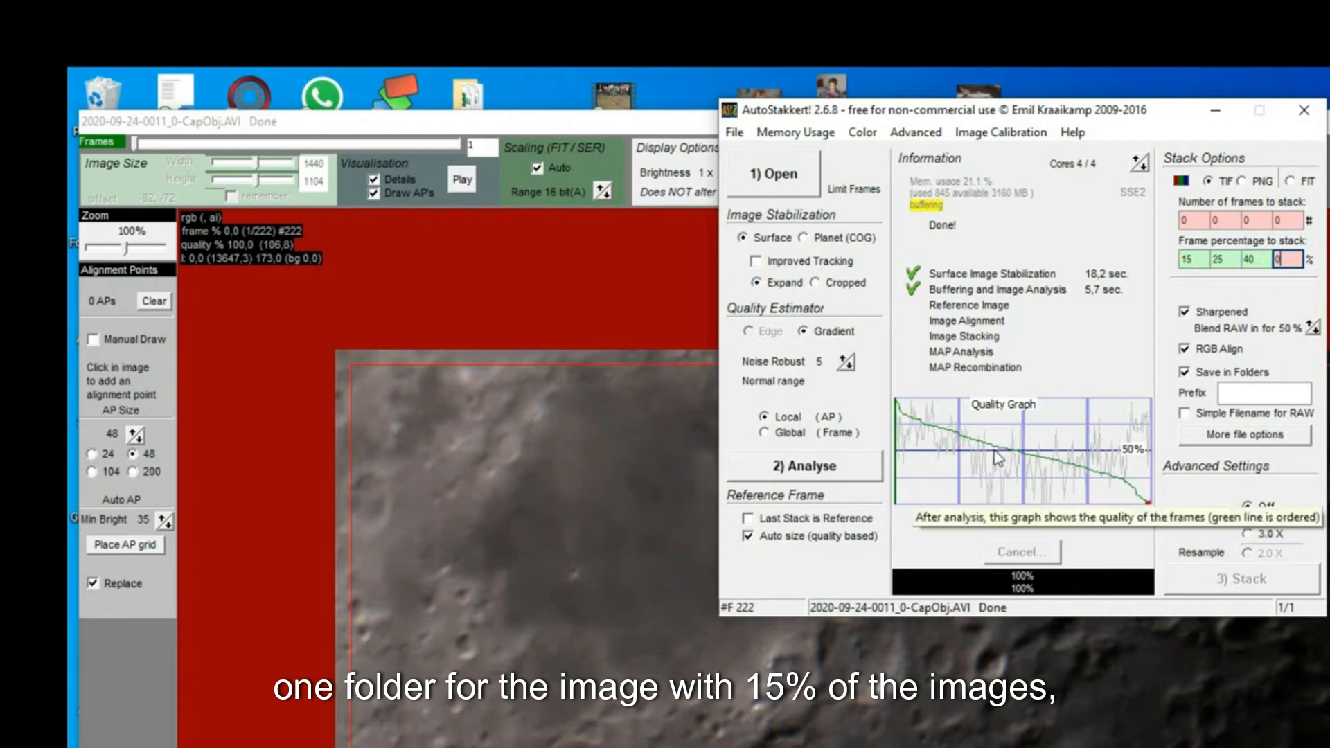
double_click(1262, 260)
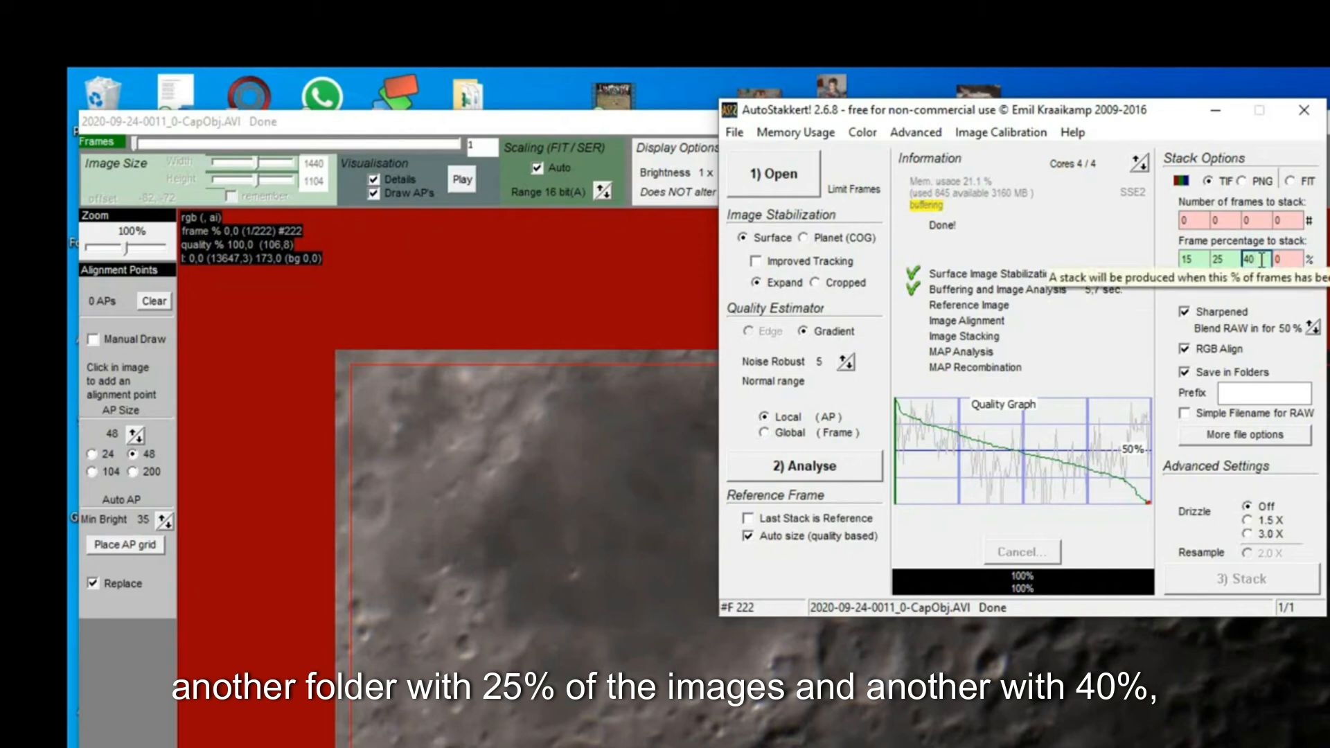
key(BackSpace)
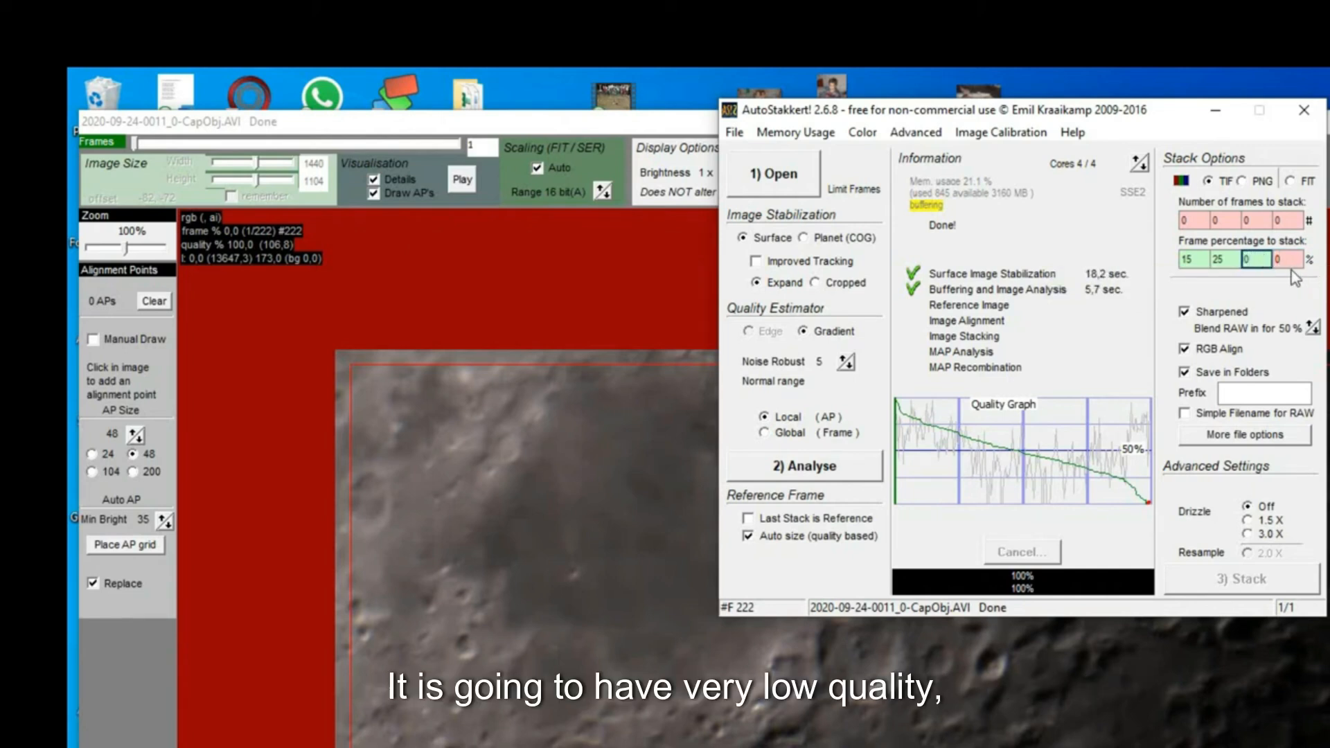
double_click(1286, 260)
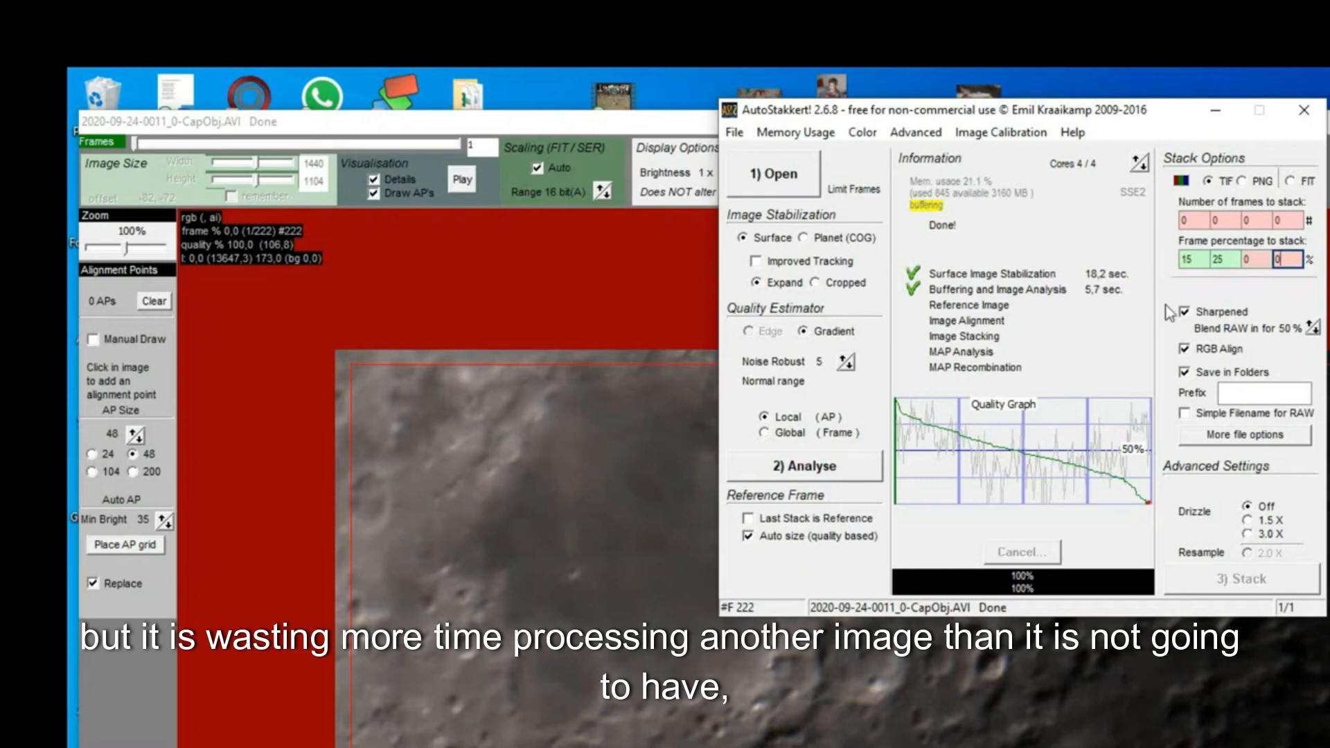
click(1188, 265)
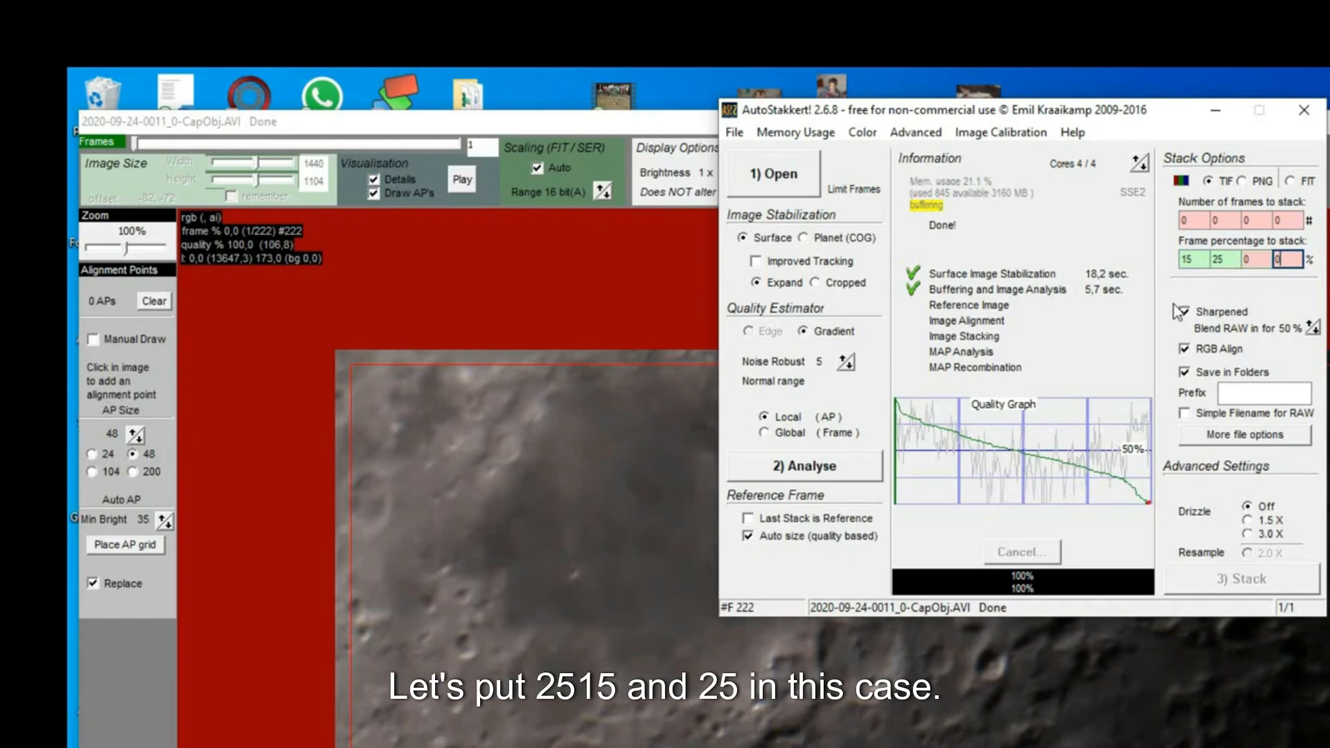
- Place an automatic alignment point grid with an AP size of 48
click(214, 596)
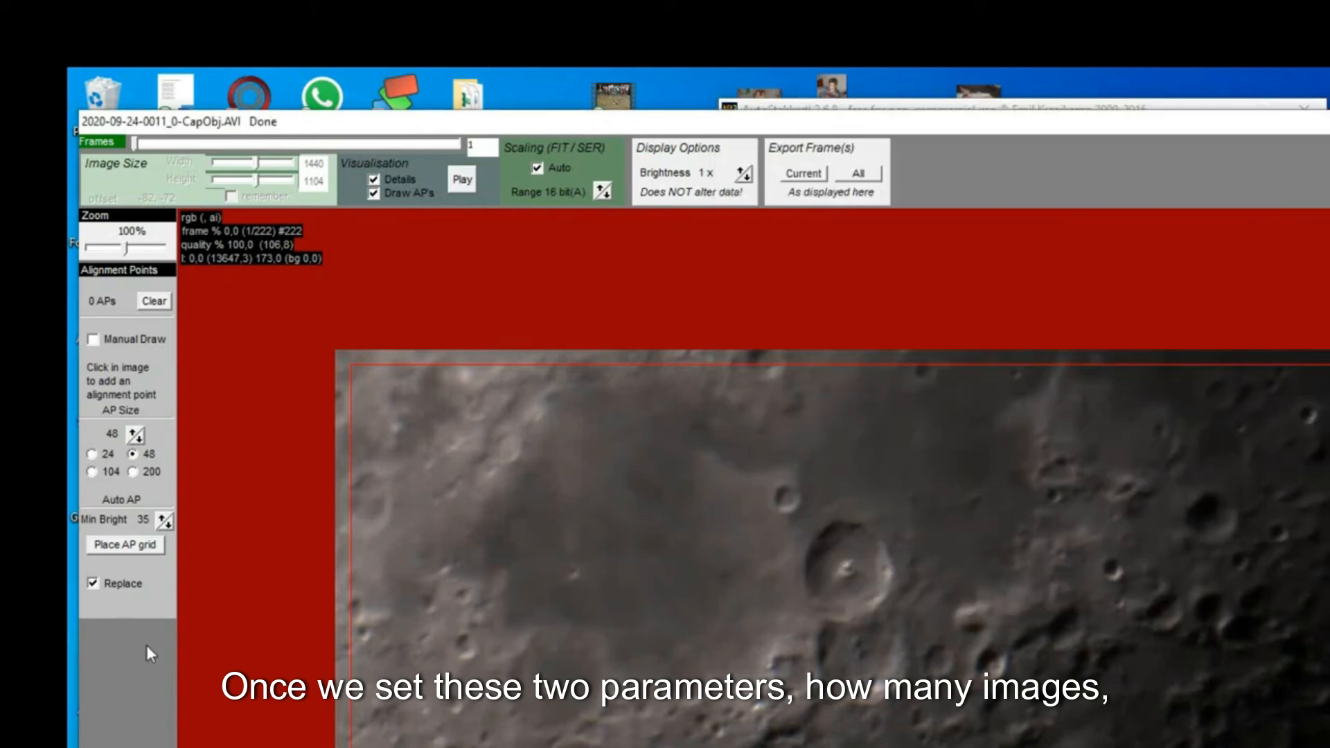
click(134, 432)
click(136, 439)
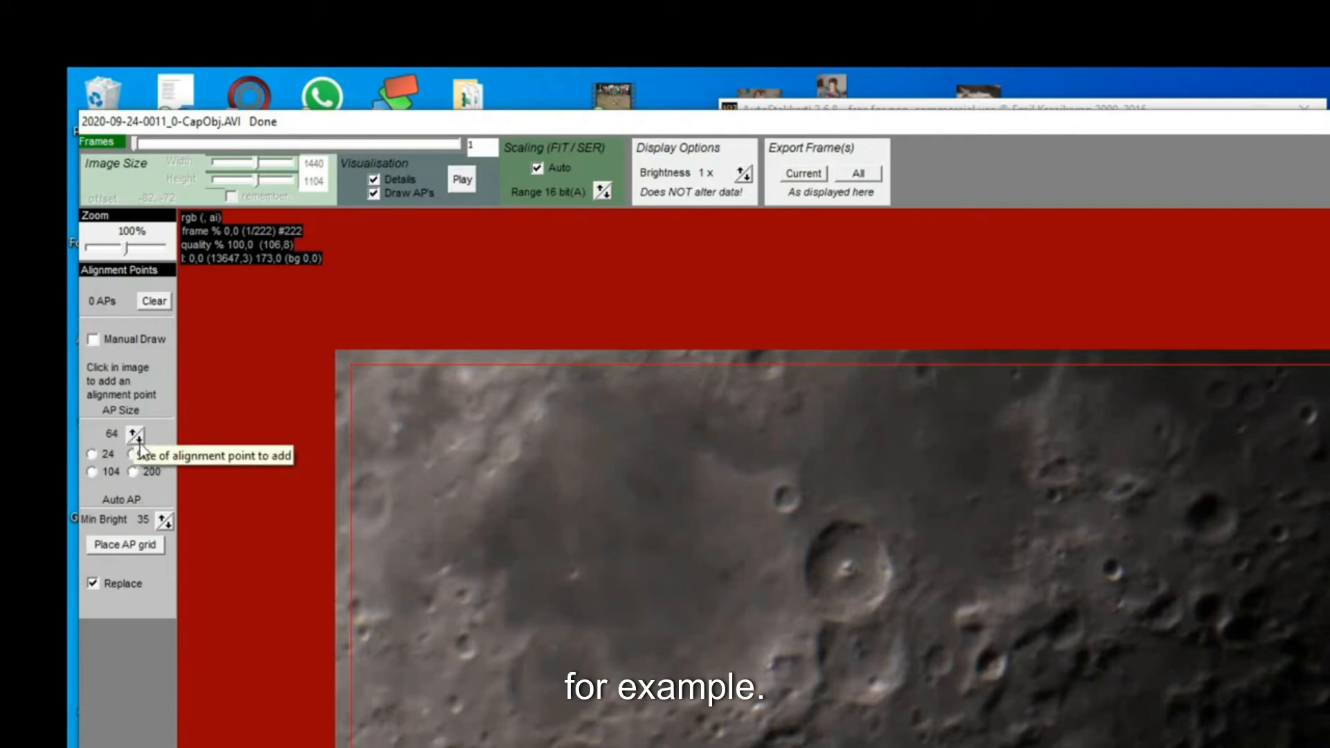
click(132, 455)
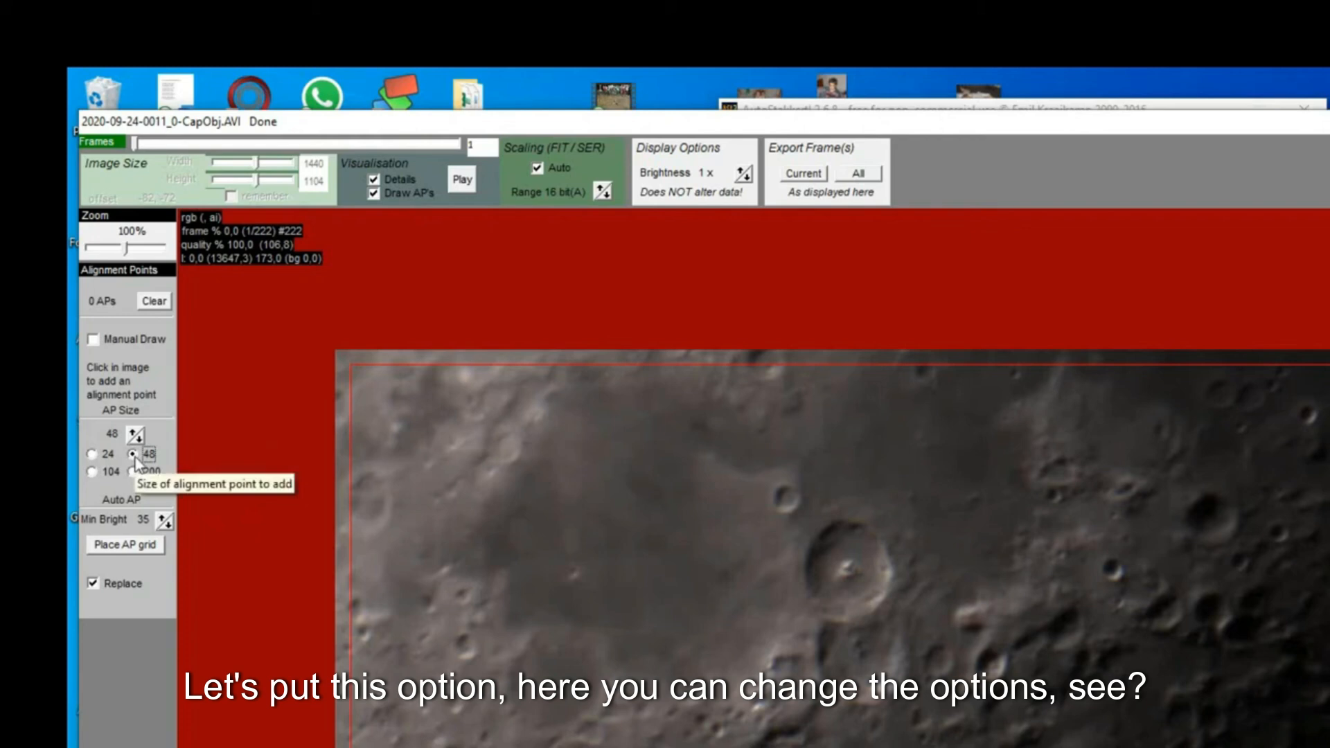
click(122, 547)
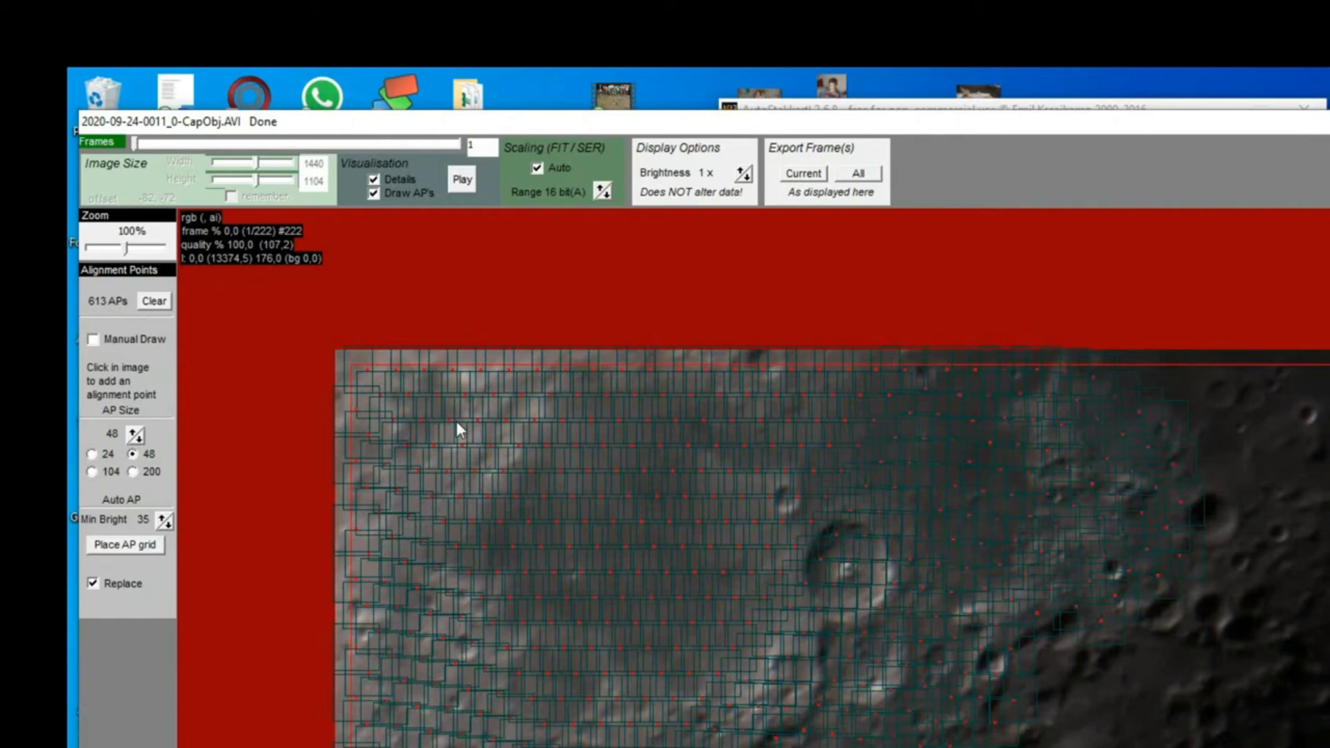
- Place trial alignment point grids with AP sizes 24, 48, 104 and finally 48
click(92, 454)
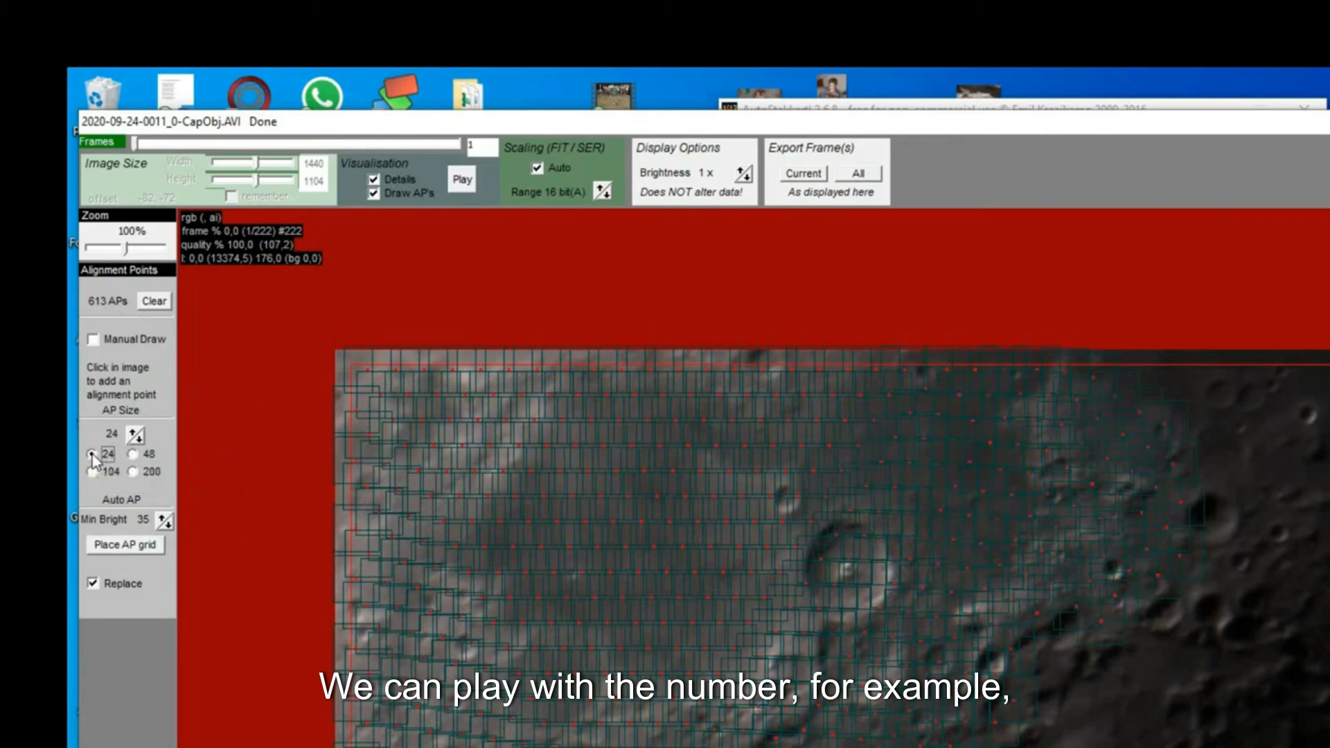
click(123, 546)
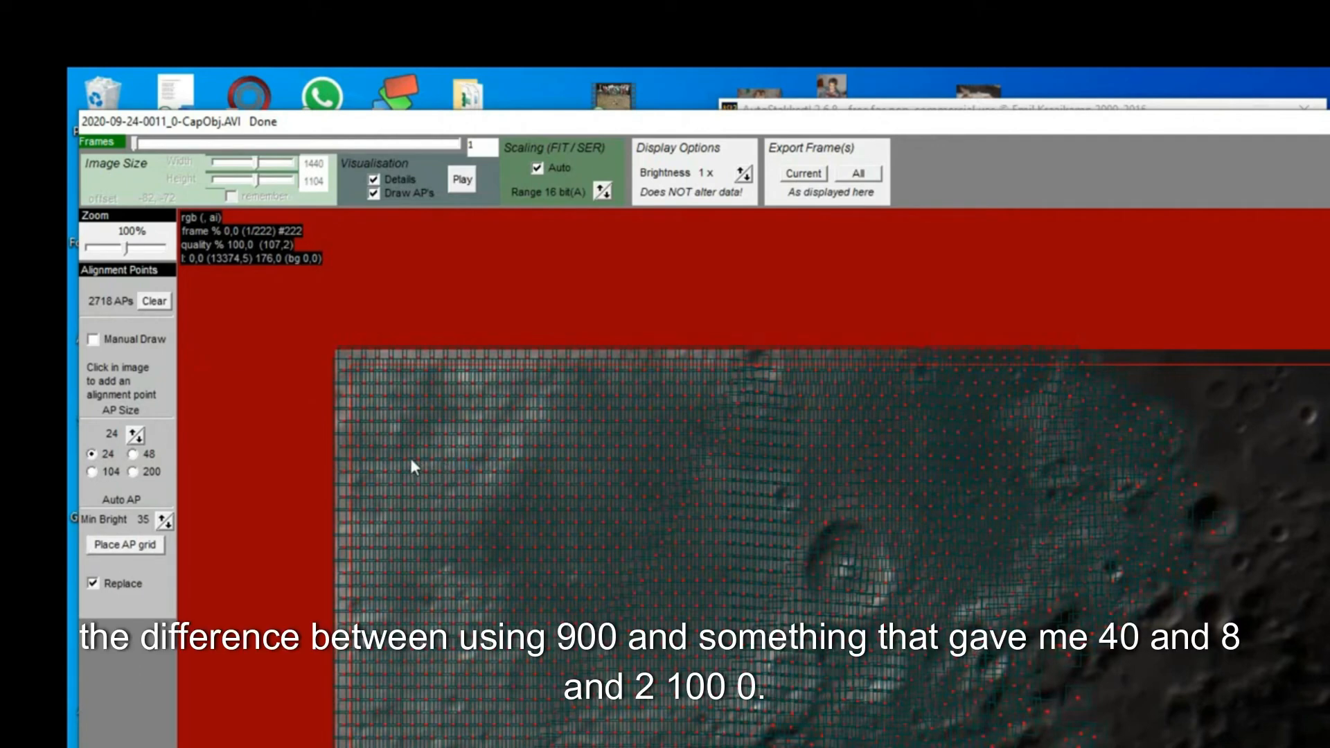
click(133, 455)
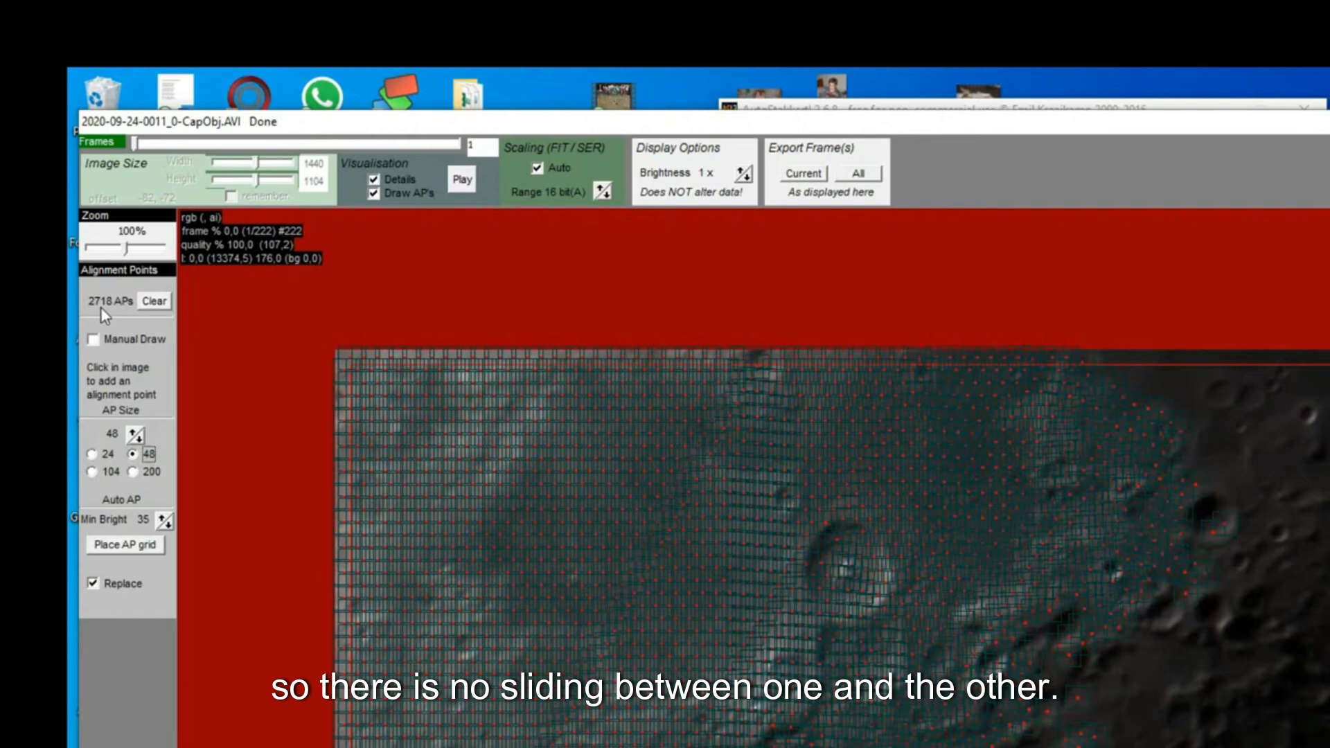
click(114, 547)
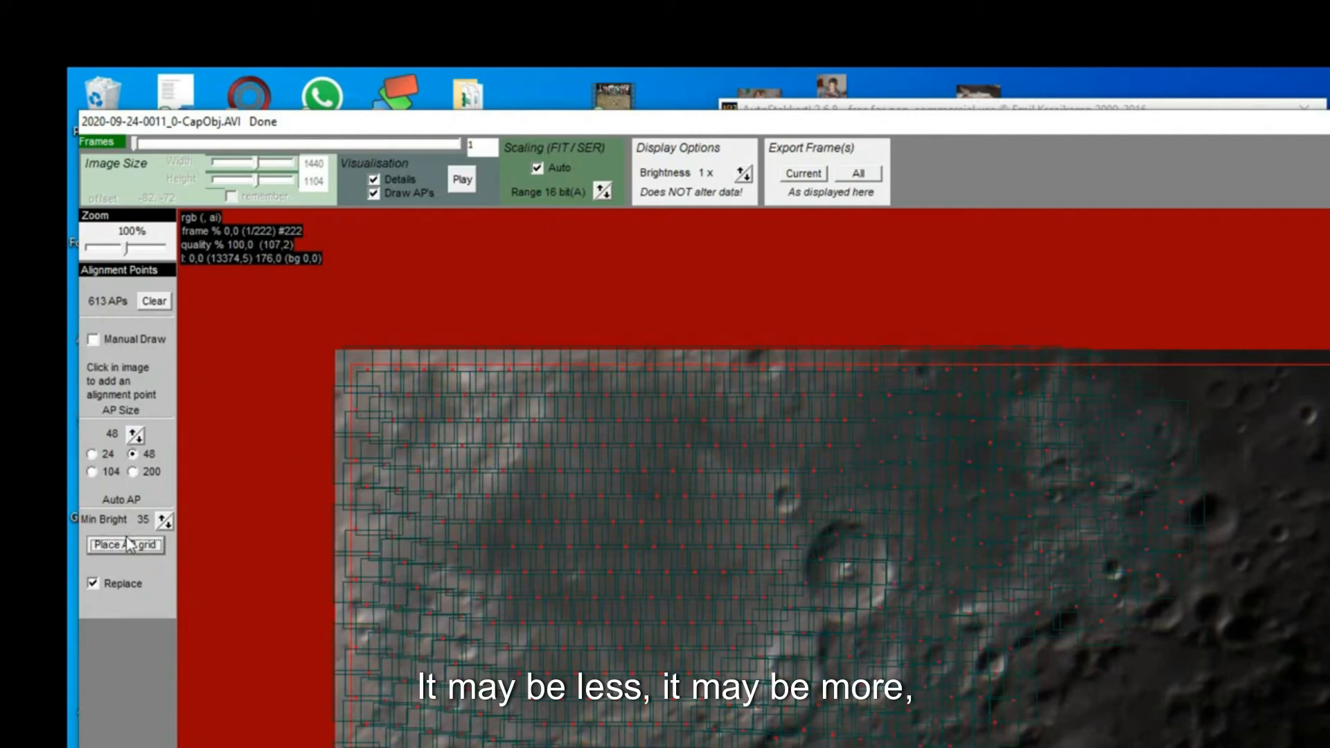
click(91, 473)
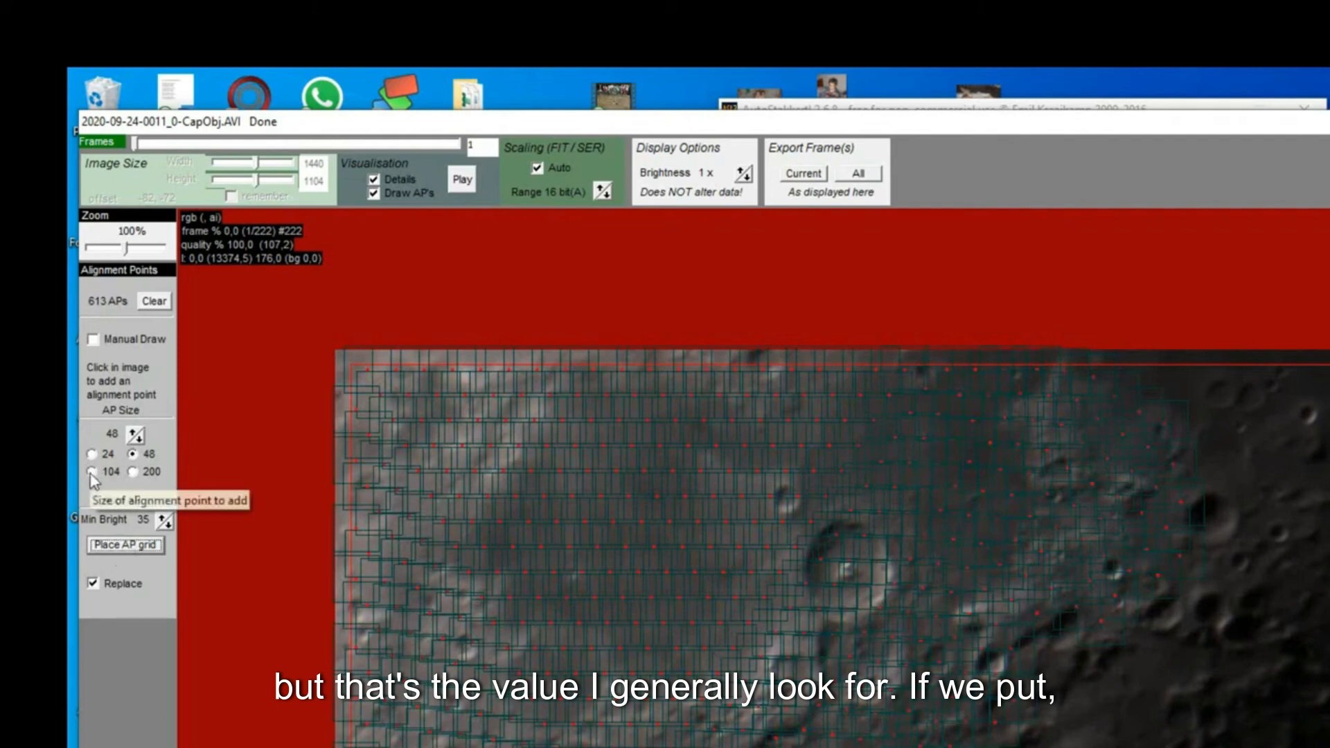
click(124, 548)
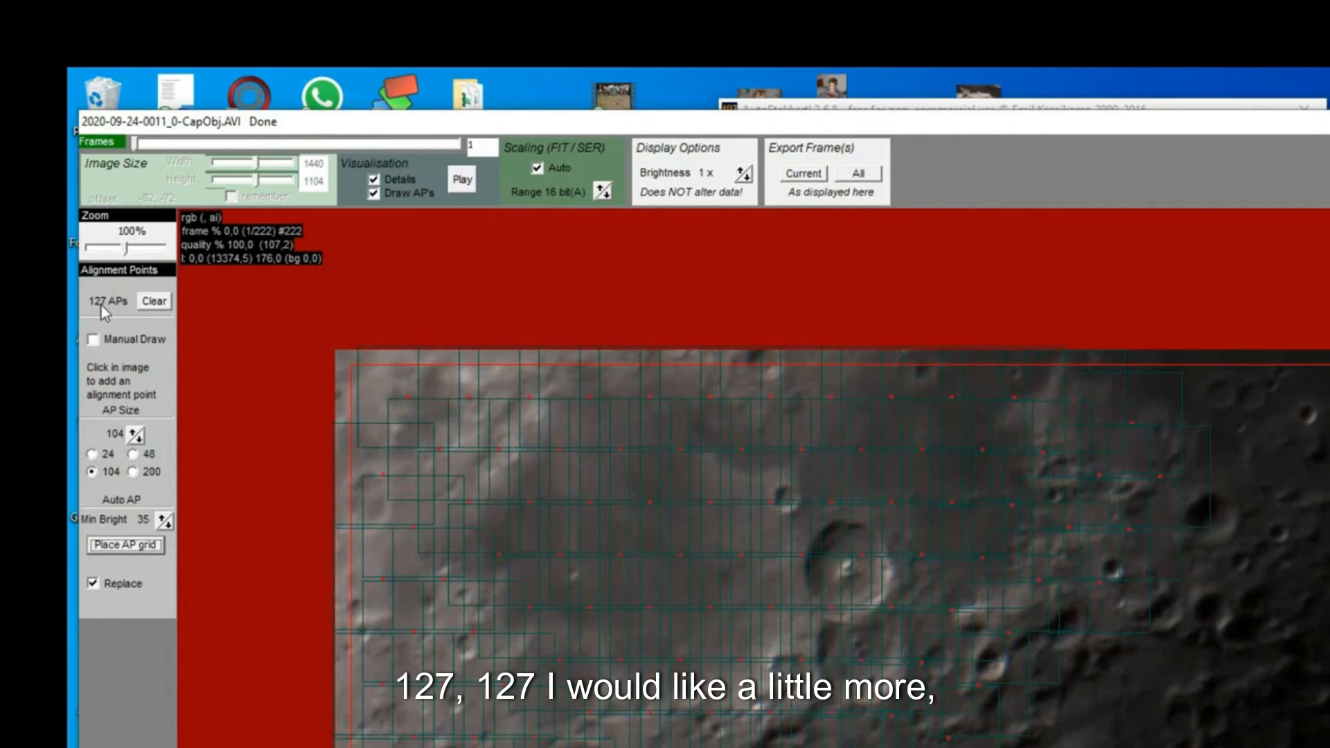
click(132, 454)
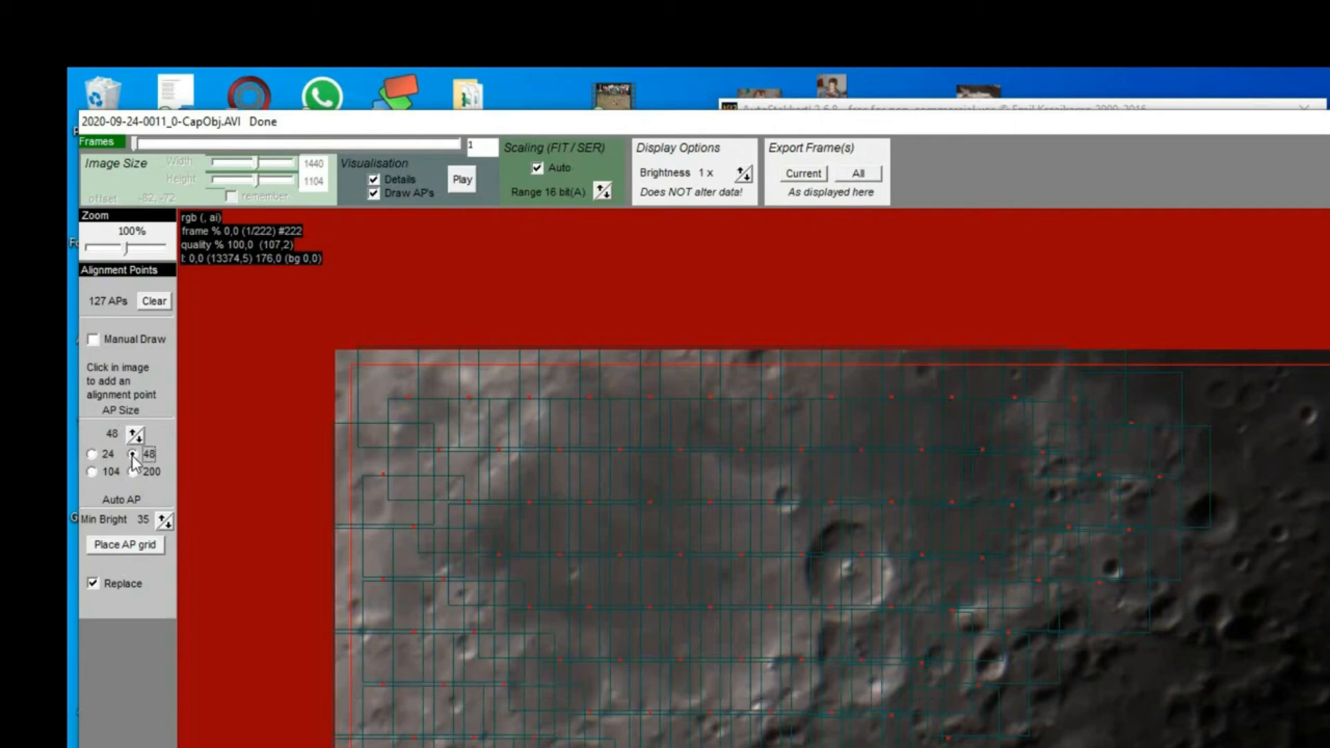
click(123, 546)
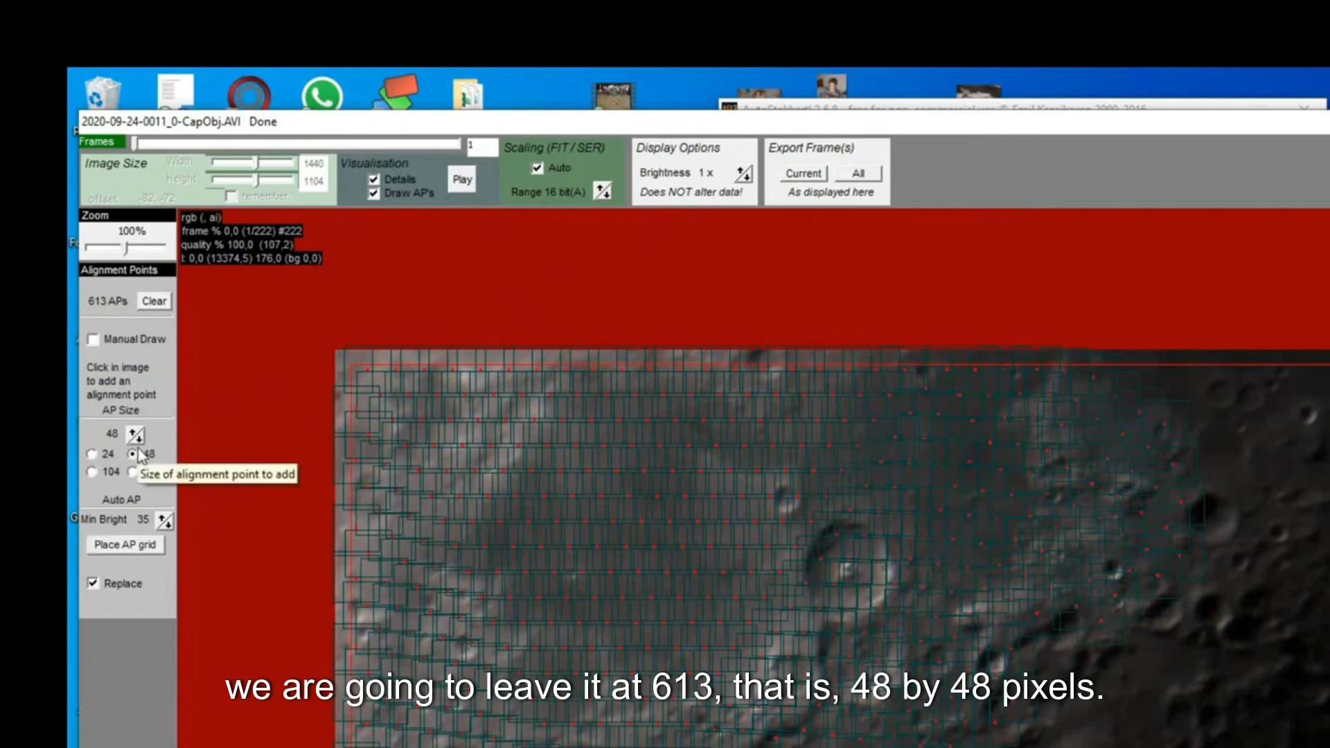
- Stack the recording with the current settings
click(778, 106)
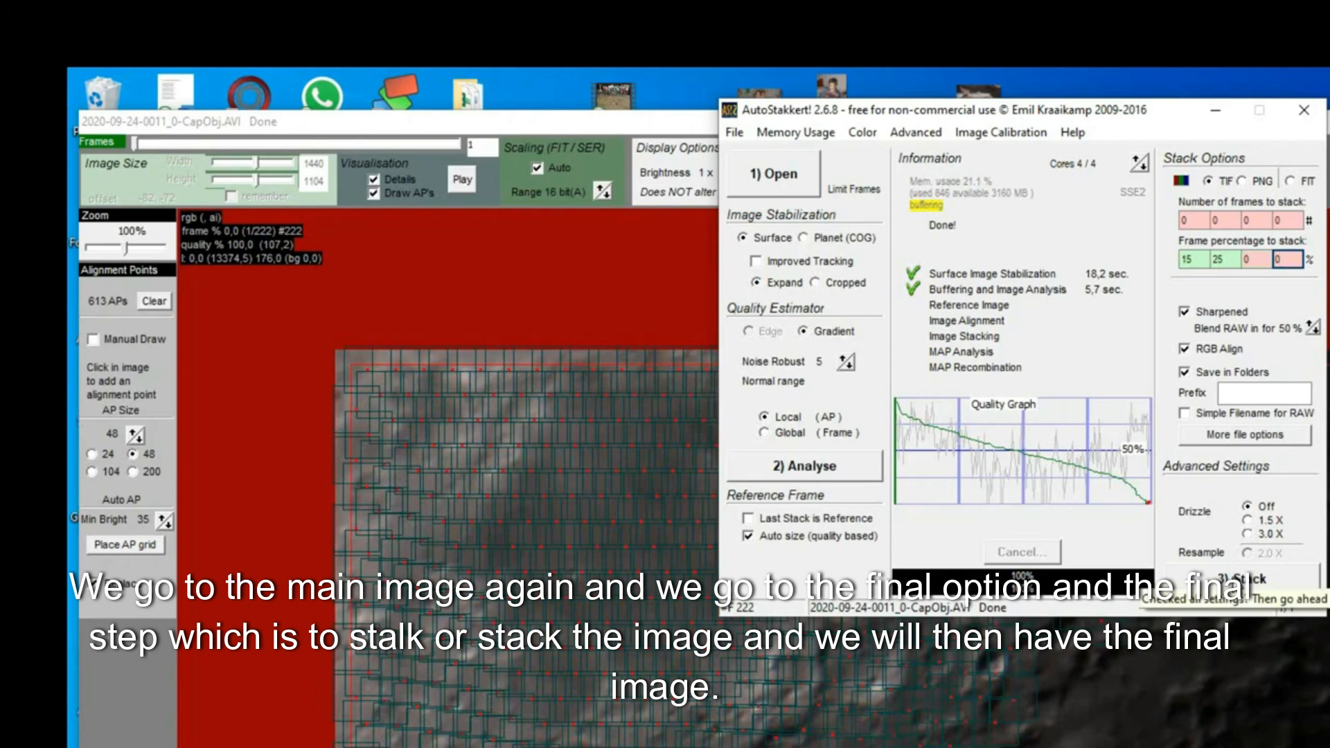
click(1240, 580)
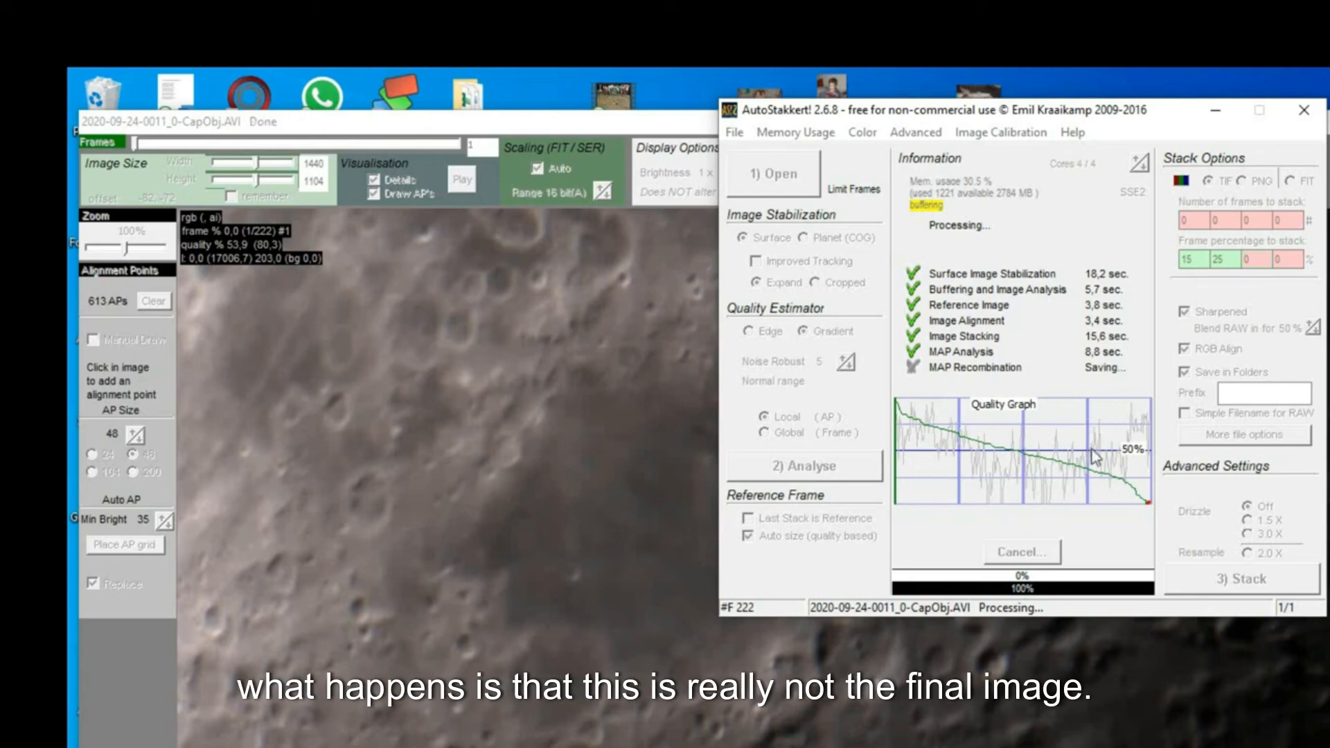
- Open File Explorer and navigate to the 2020-09-24Z capture folder inside ASICAP\CapObj in the user's folder on drive C
click(687, 552)
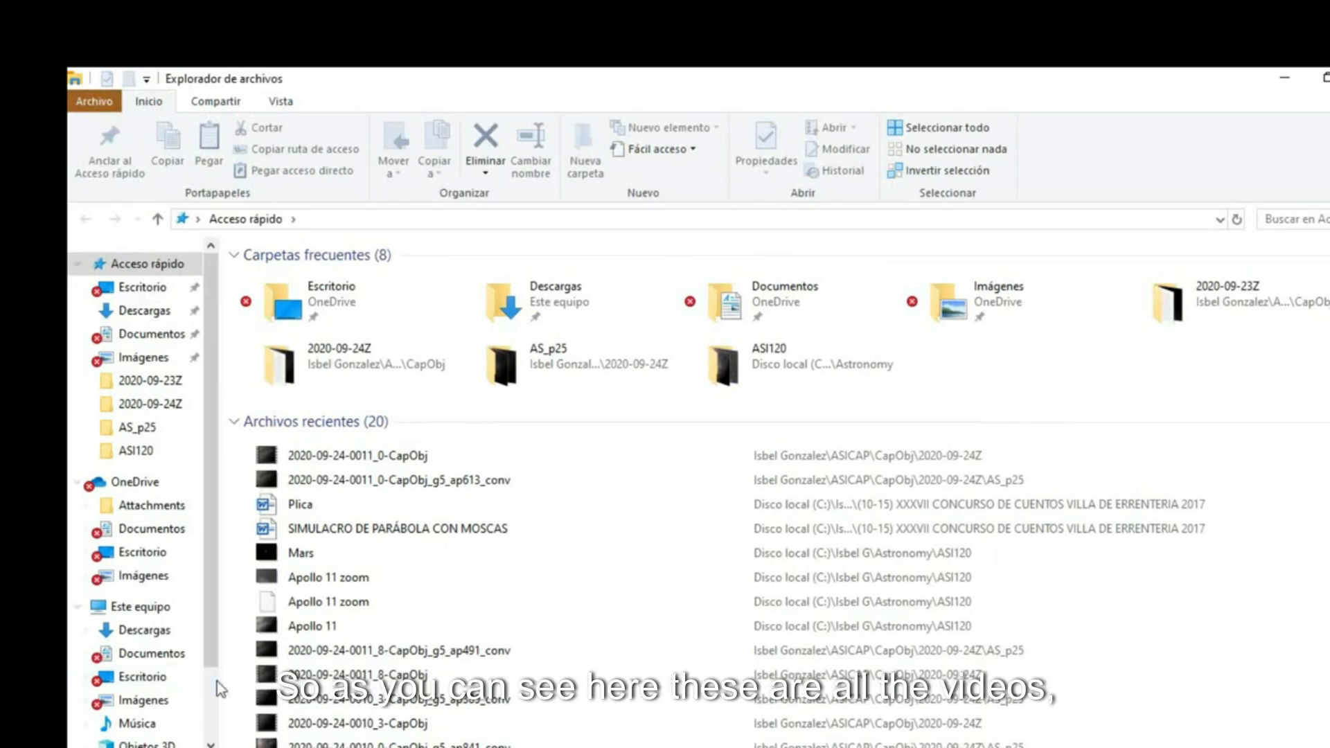
scroll(212, 729, down, 2)
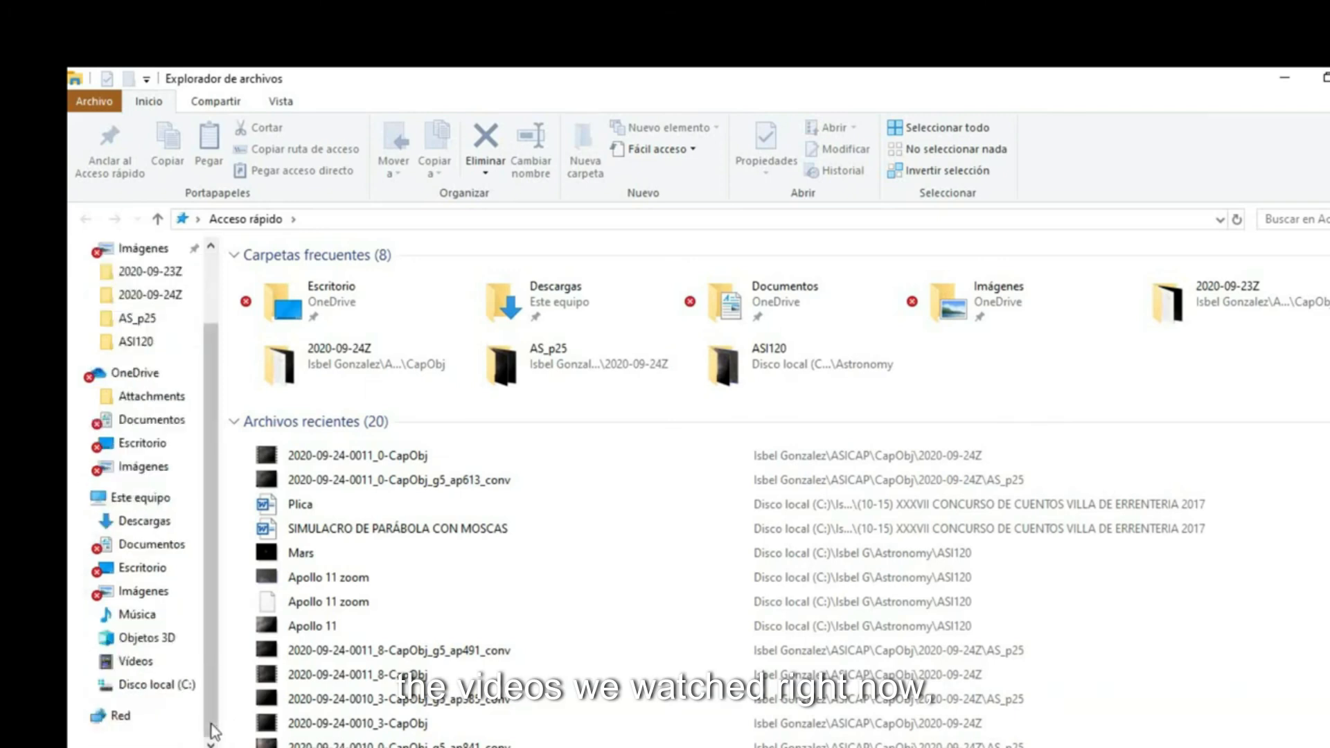
click(163, 685)
click(306, 508)
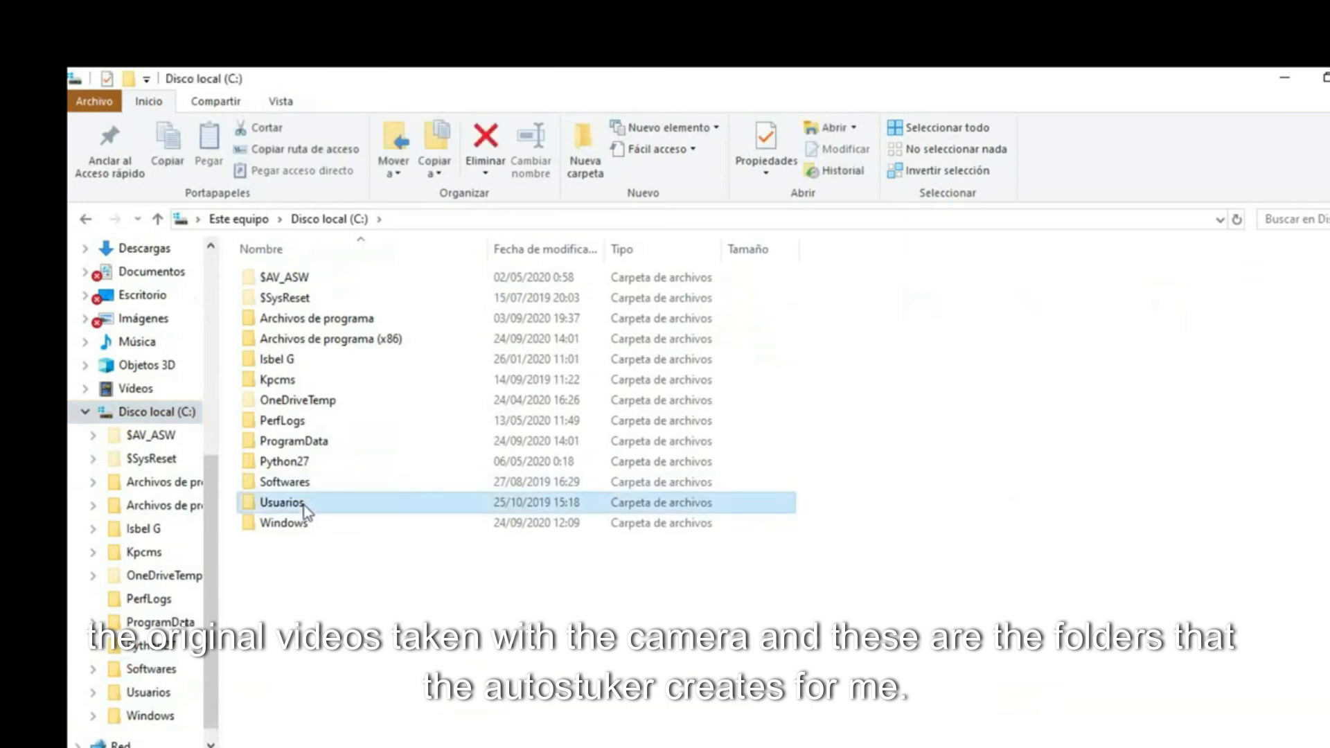
double_click(306, 506)
click(310, 323)
double_click(310, 322)
double_click(310, 322)
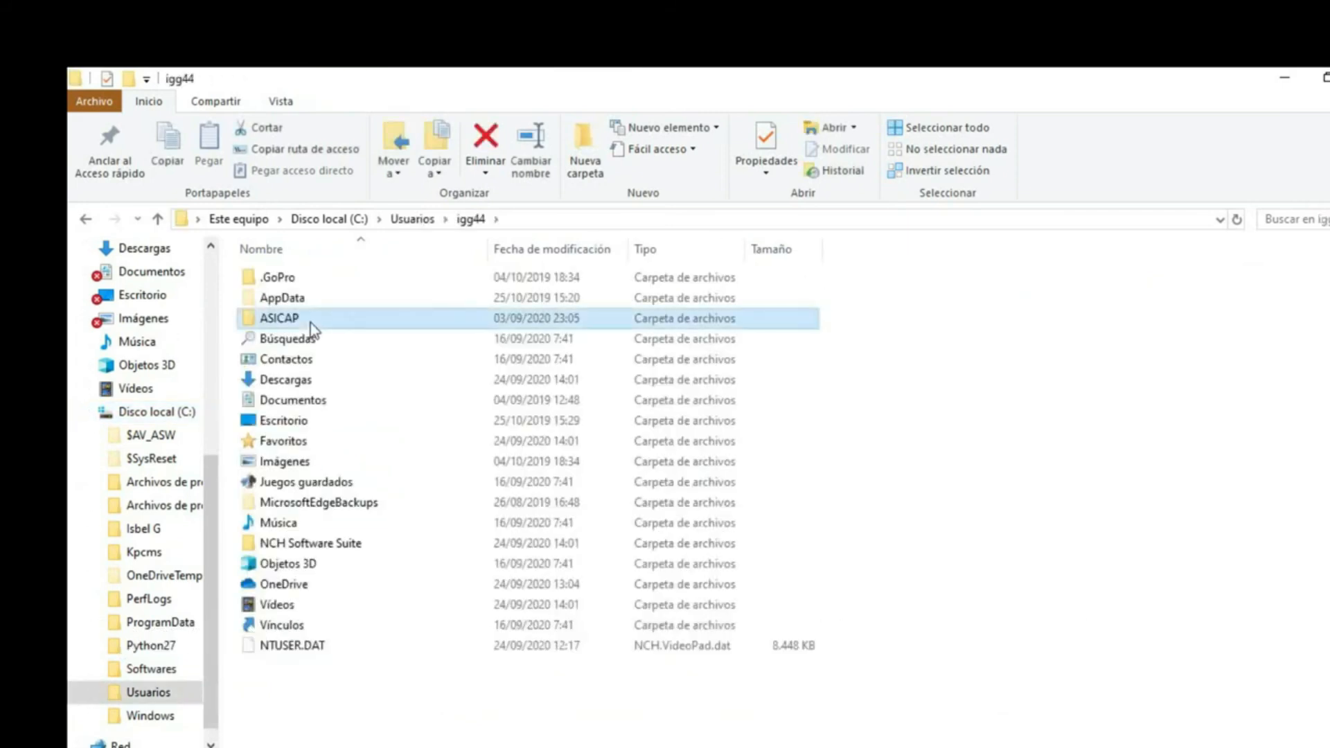
click(305, 277)
double_click(306, 277)
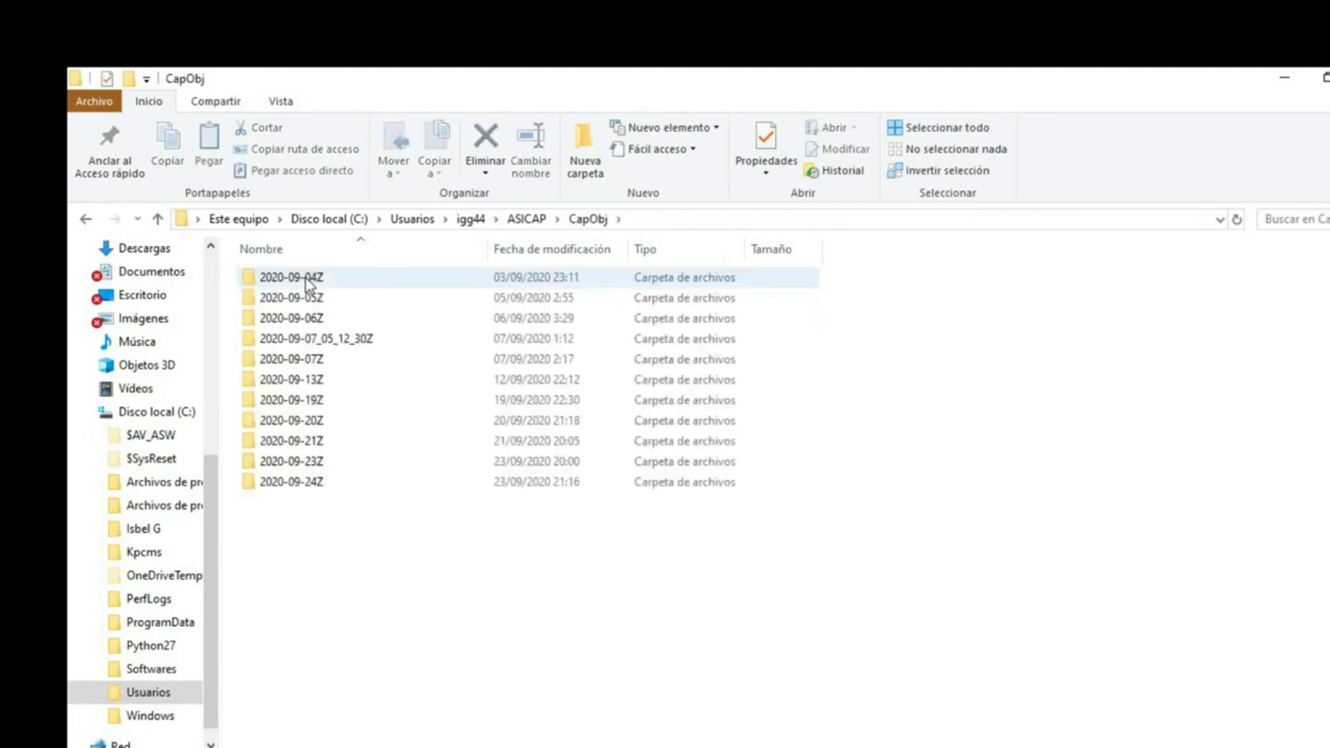
double_click(301, 482)
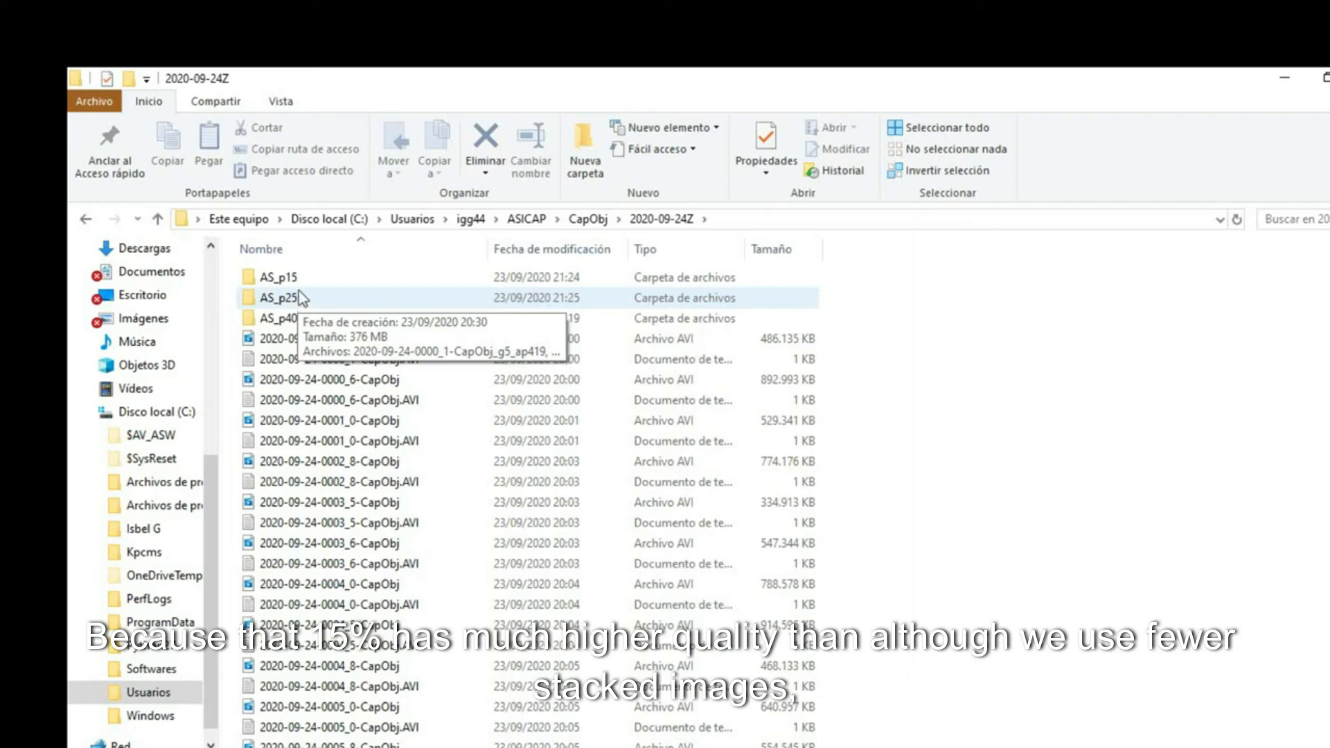
- Open the AS_p25 output folder and browse the stacked images and their _conv versions
click(298, 281)
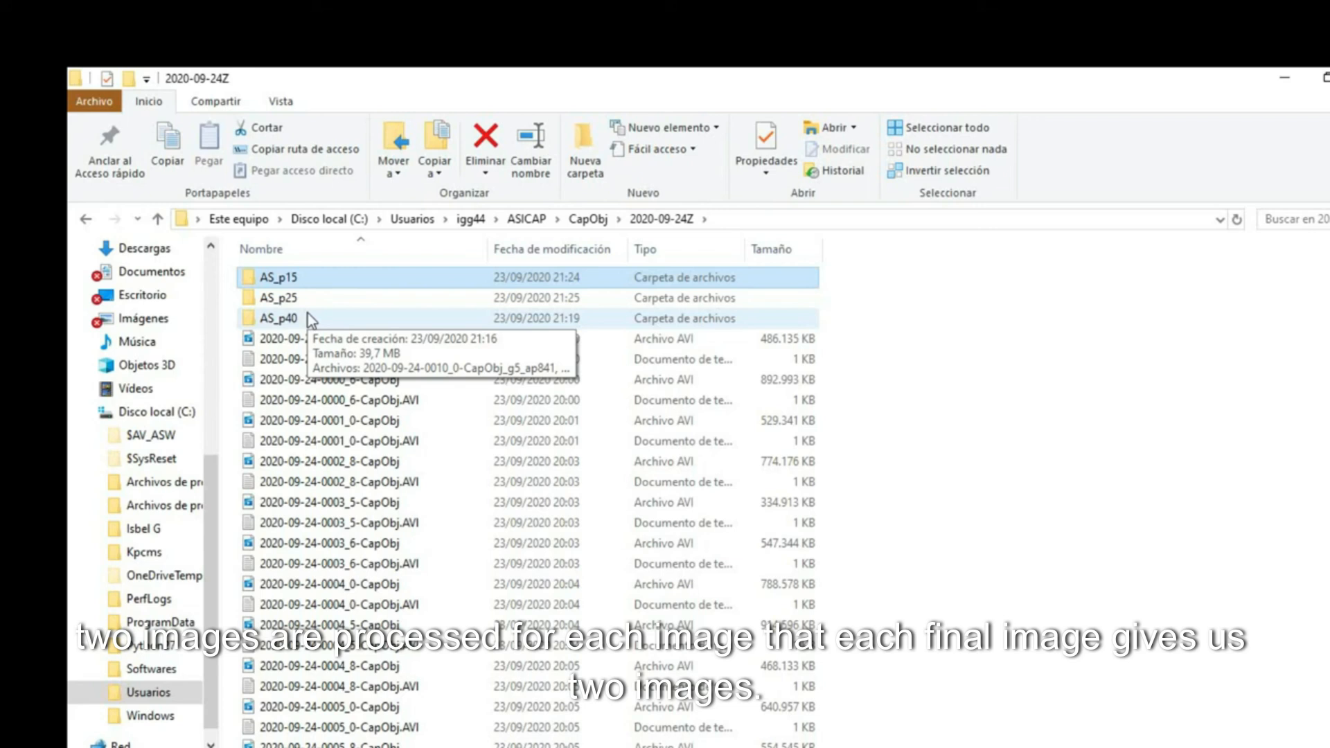
double_click(317, 305)
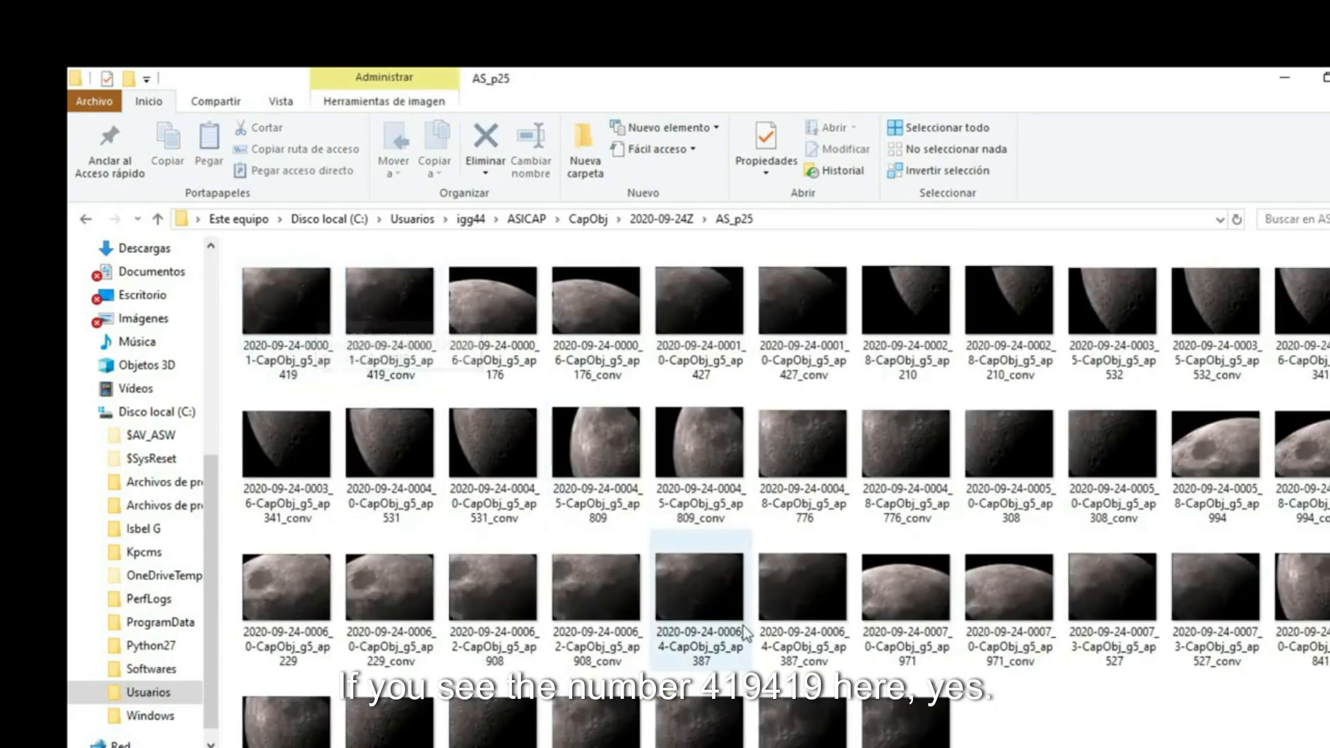
scroll(744, 632, down, 1)
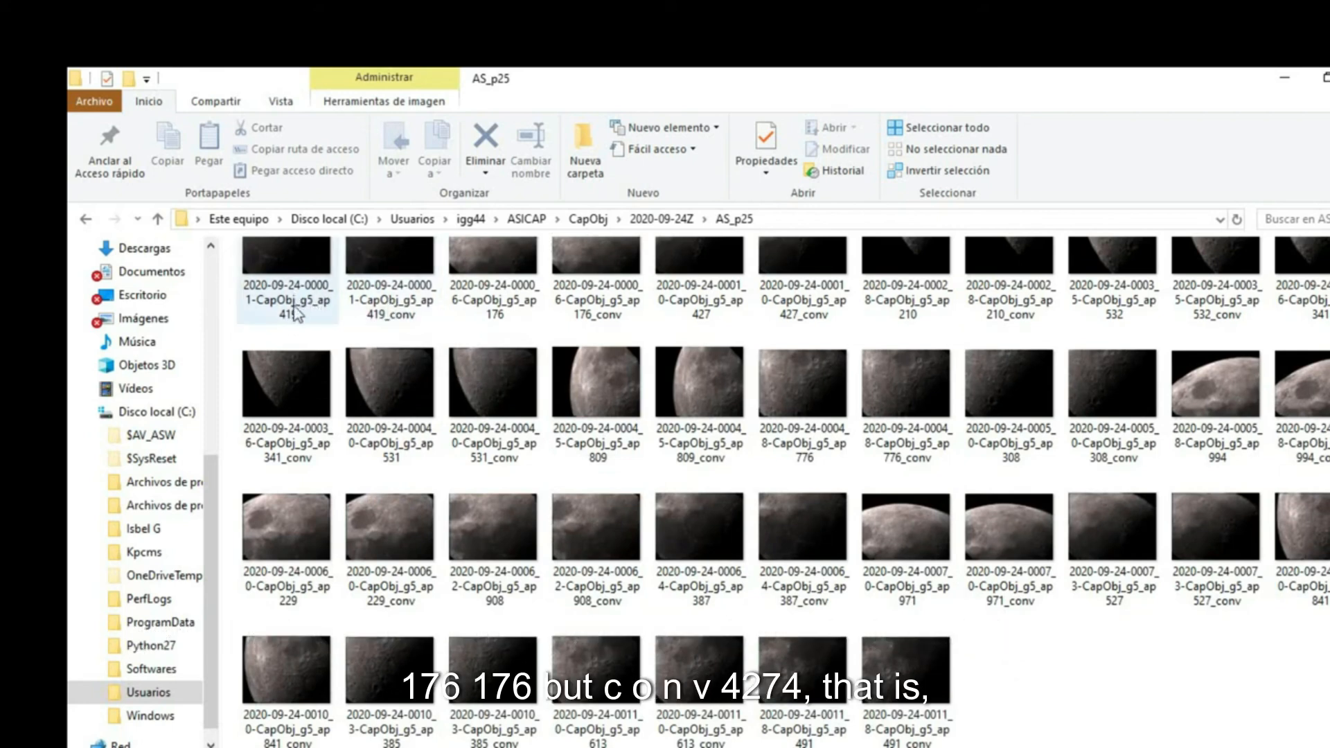
mouse_move(394, 322)
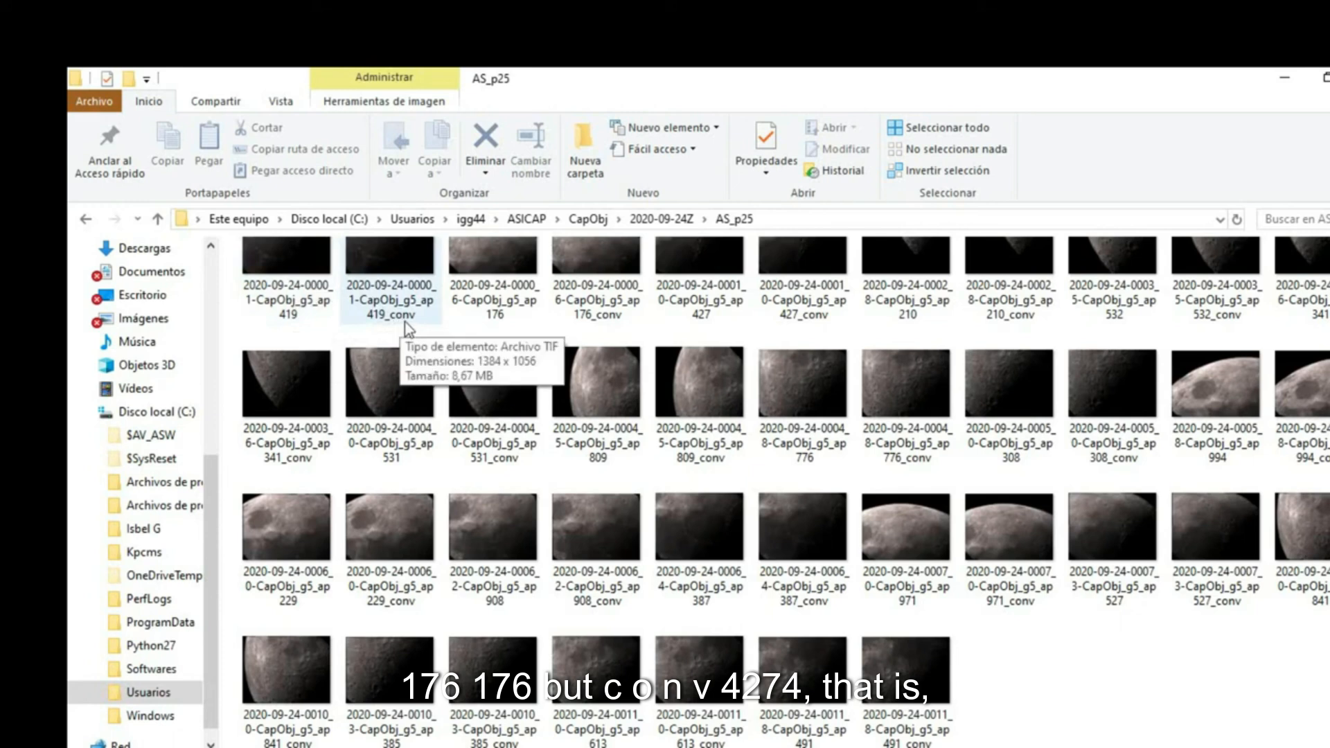
scroll(409, 304, up, 2)
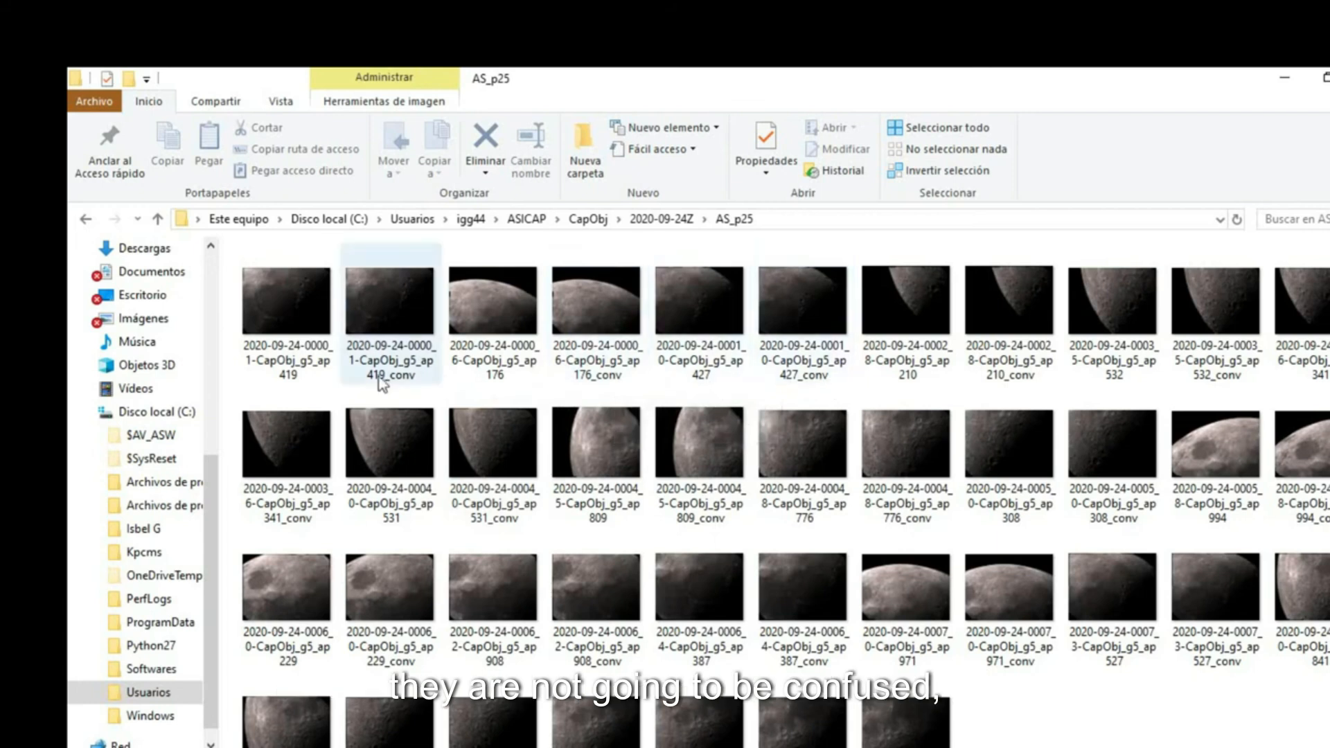
click(285, 352)
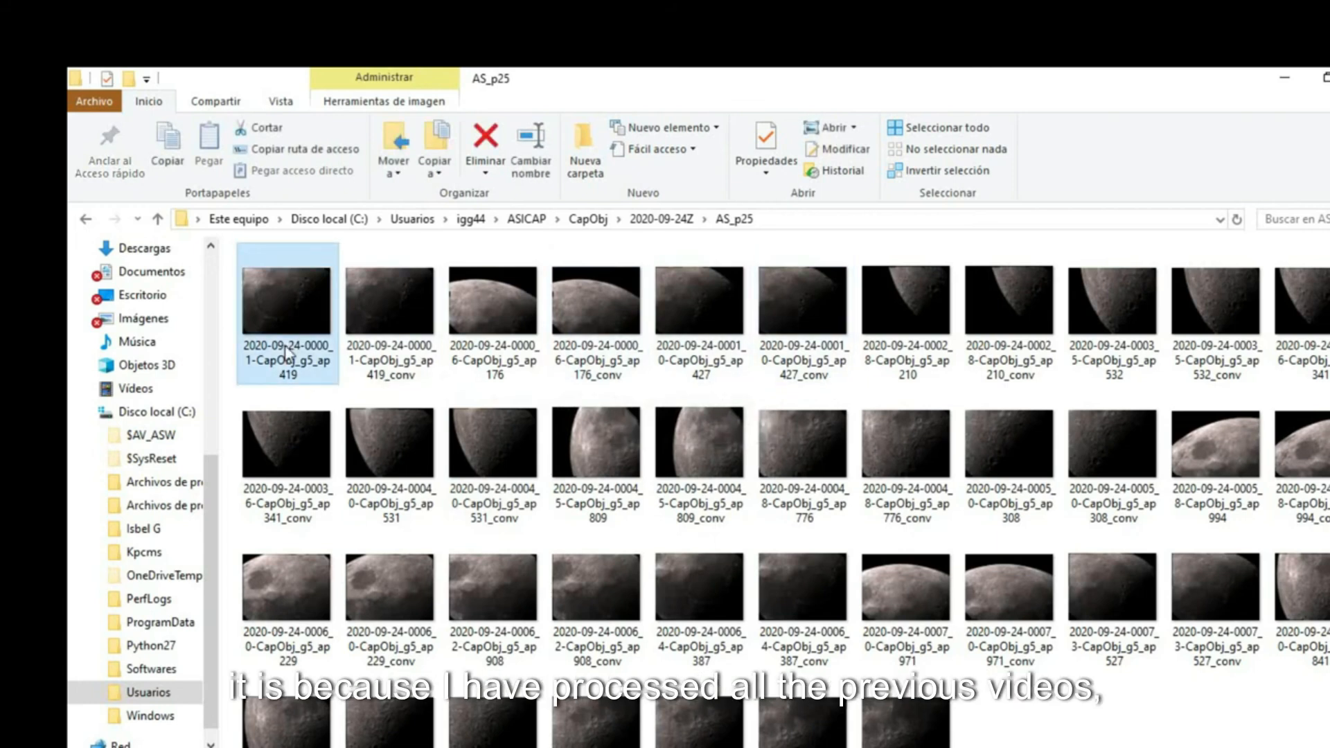
click(391, 333)
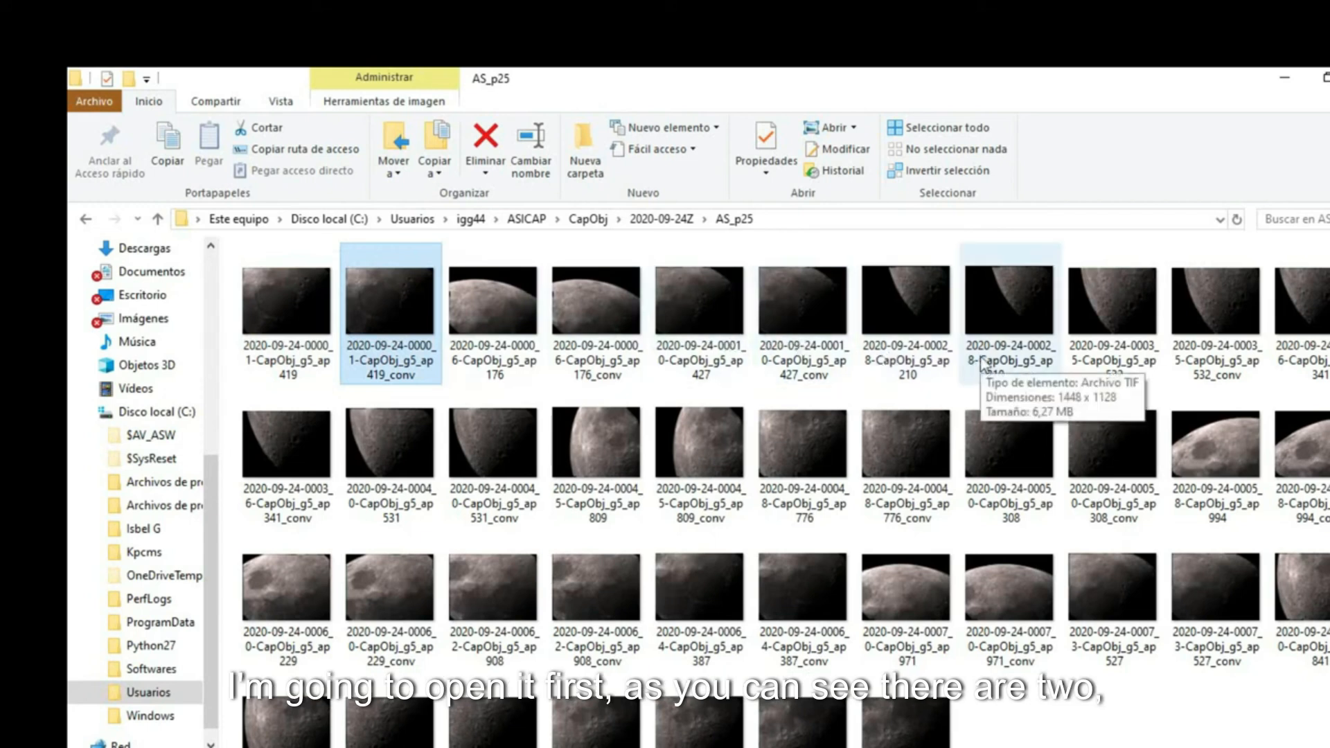
scroll(970, 391, down, 1)
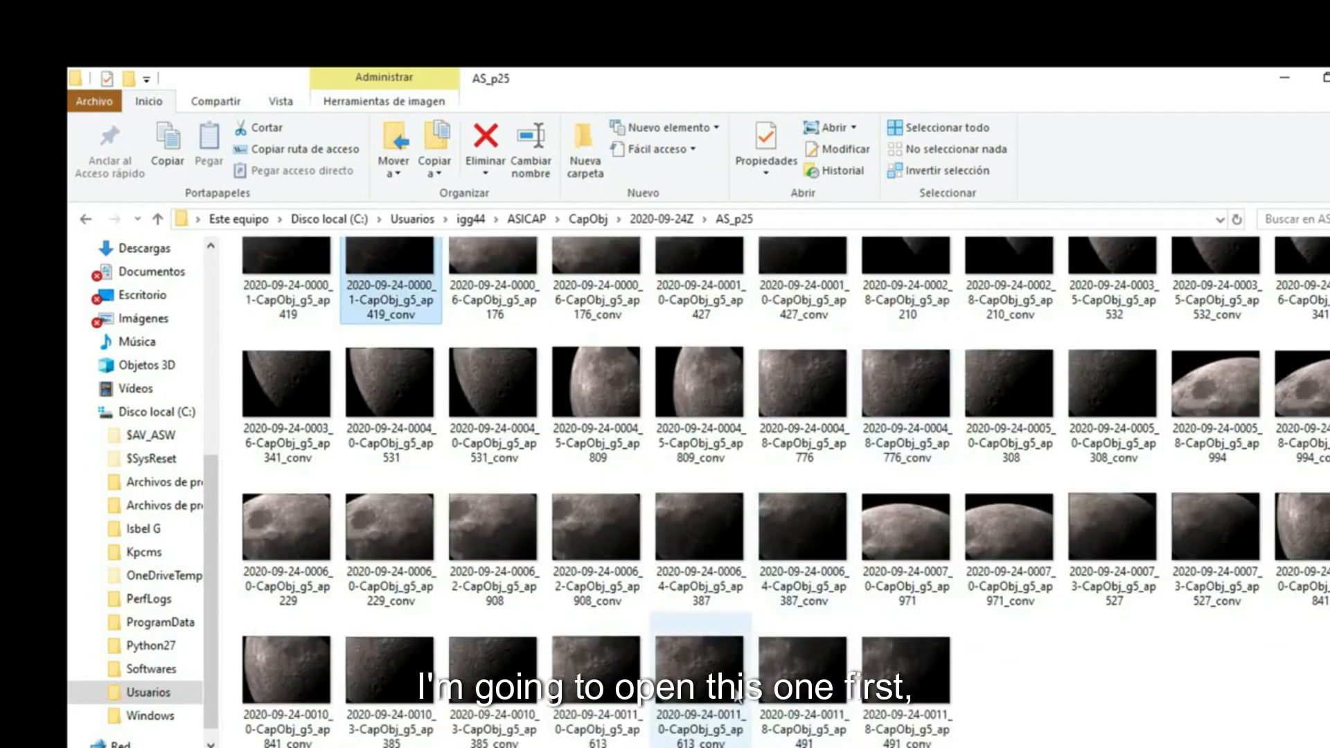
click(701, 728)
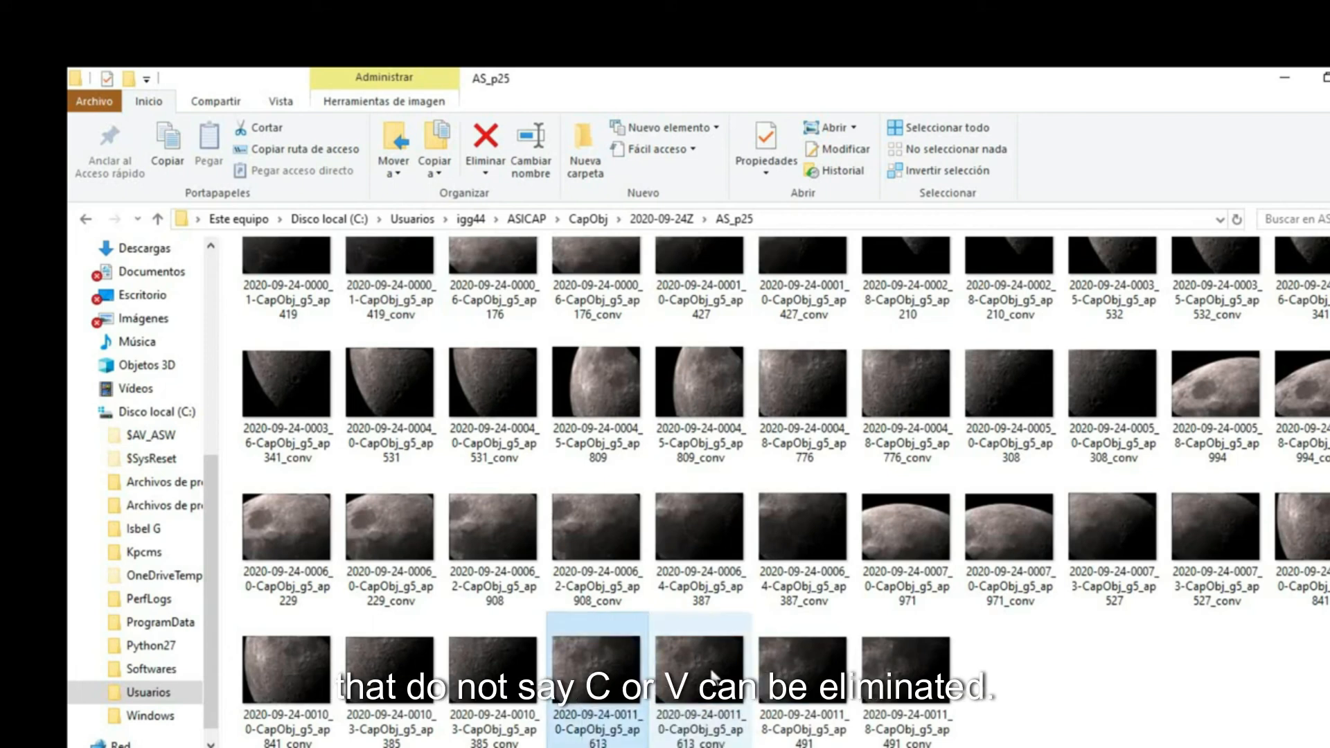
click(611, 677)
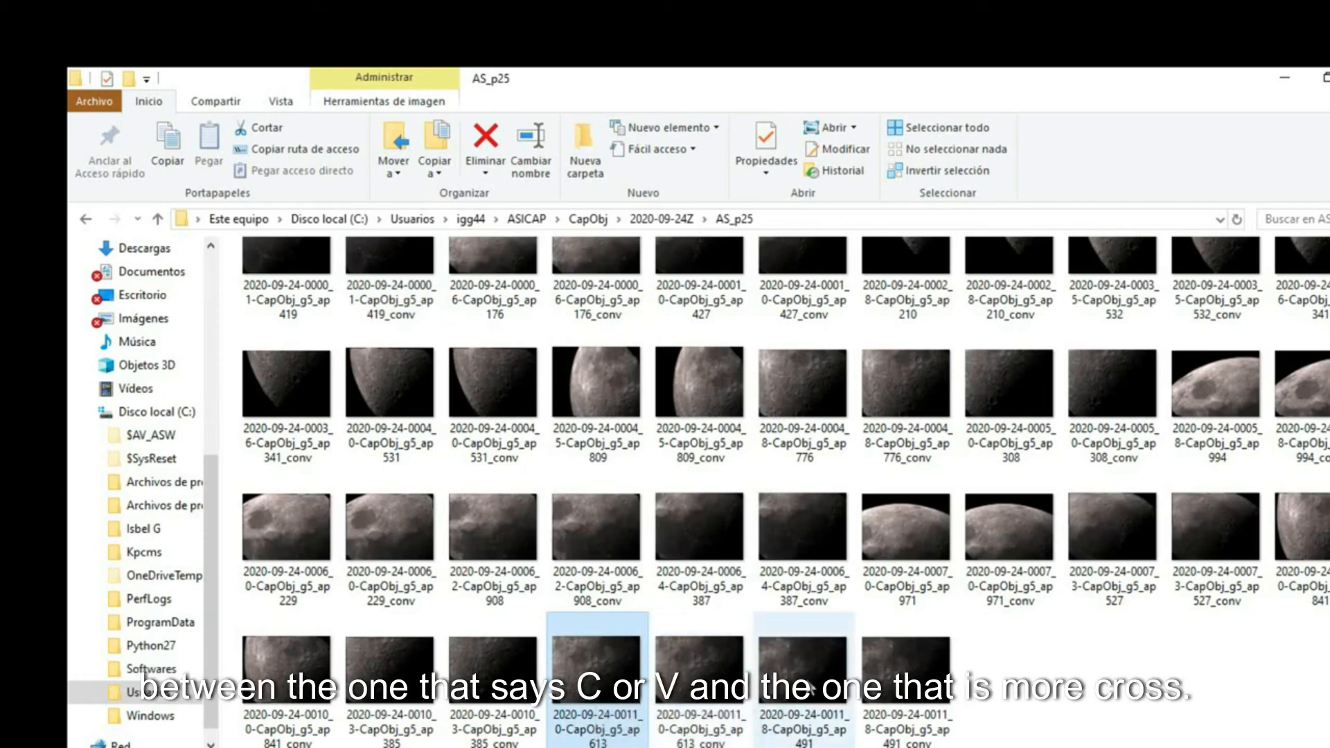
click(764, 726)
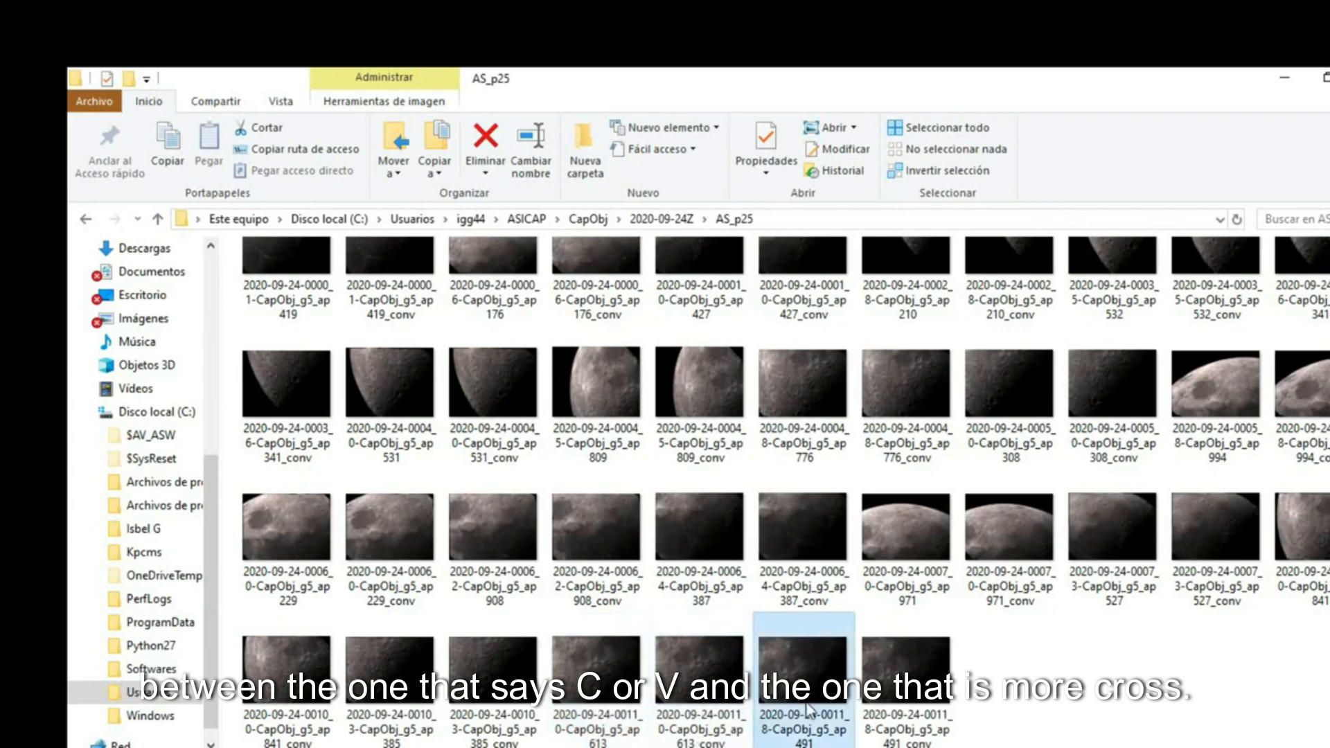
click(621, 709)
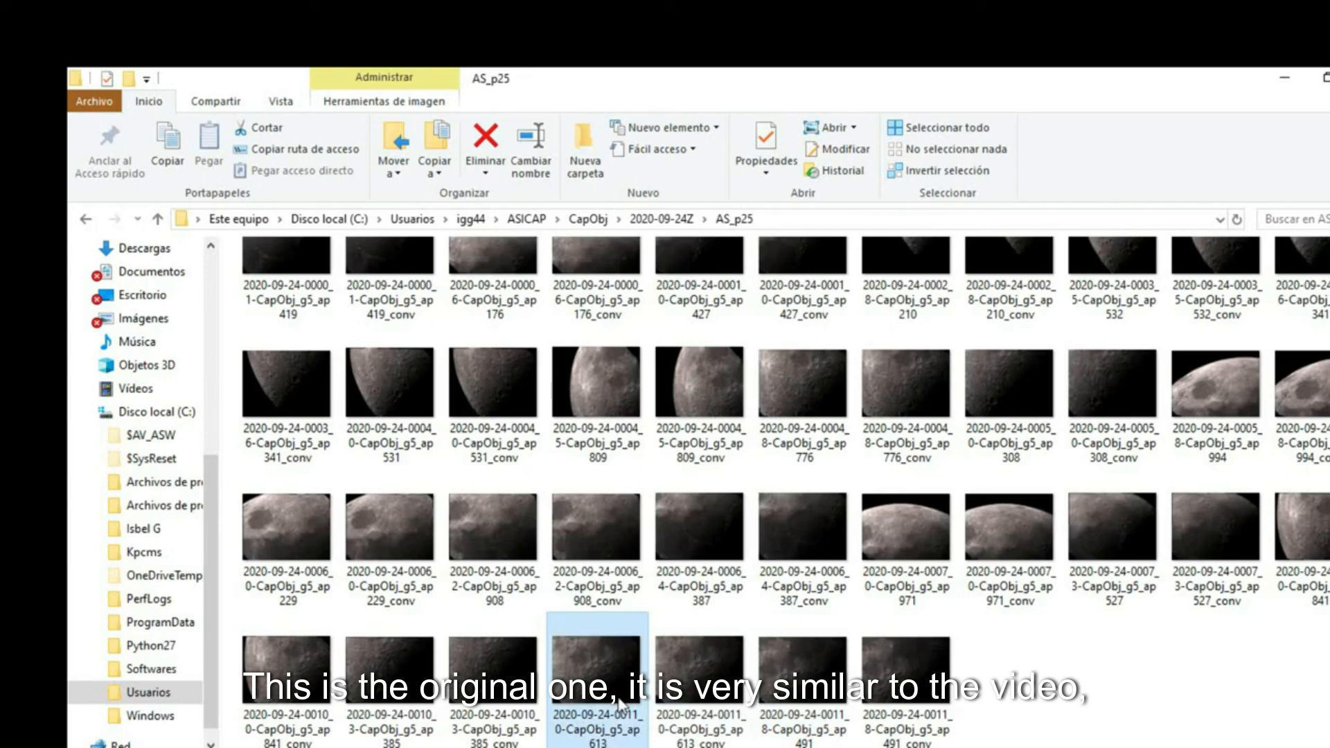
double_click(620, 708)
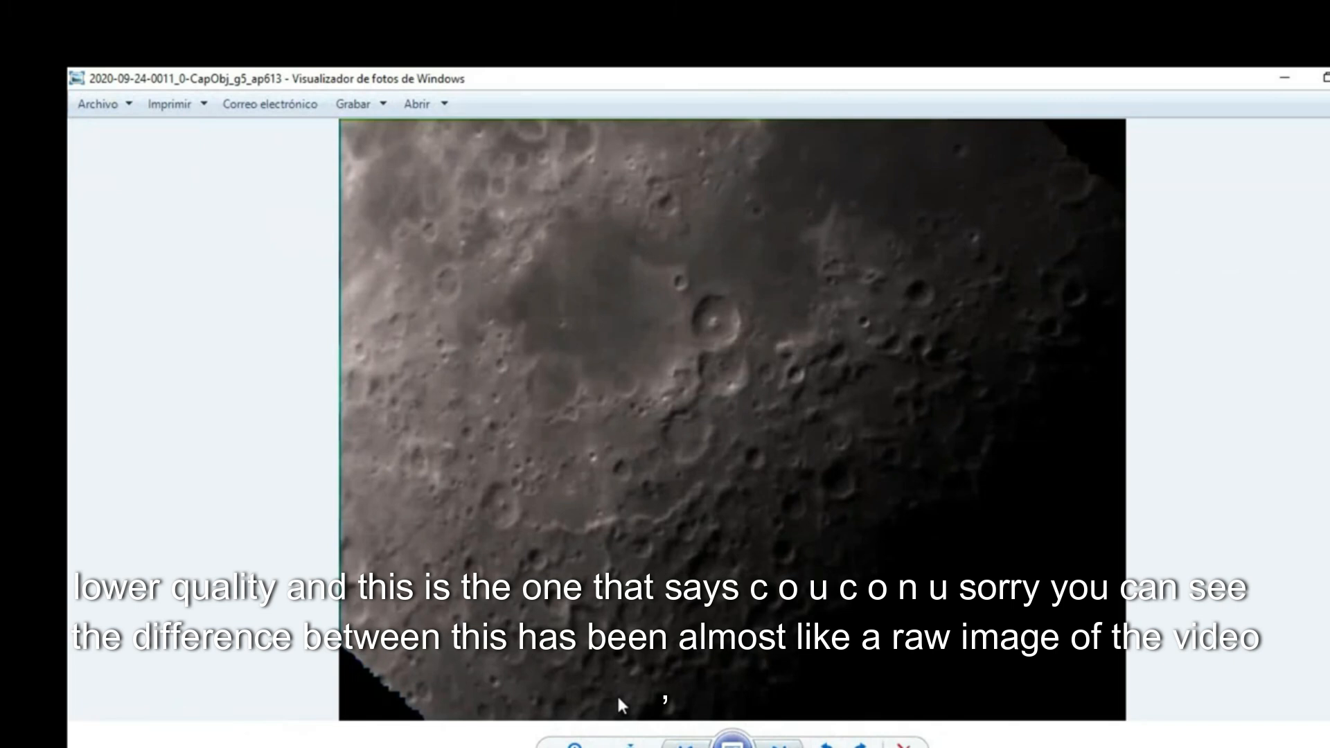
- Compare the raw stacked image with its _conv sharpened version by flipping between them
key(Right)
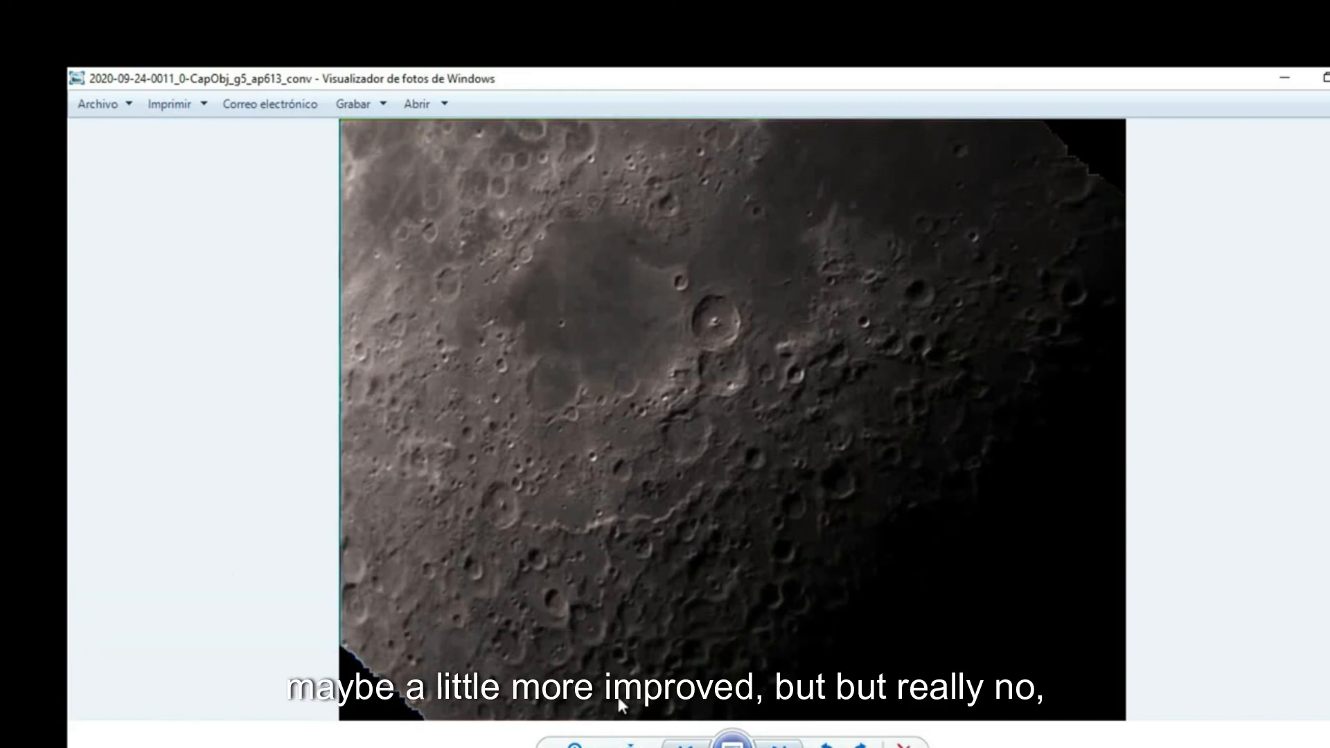
key(Left)
key(Right)
key(Left)
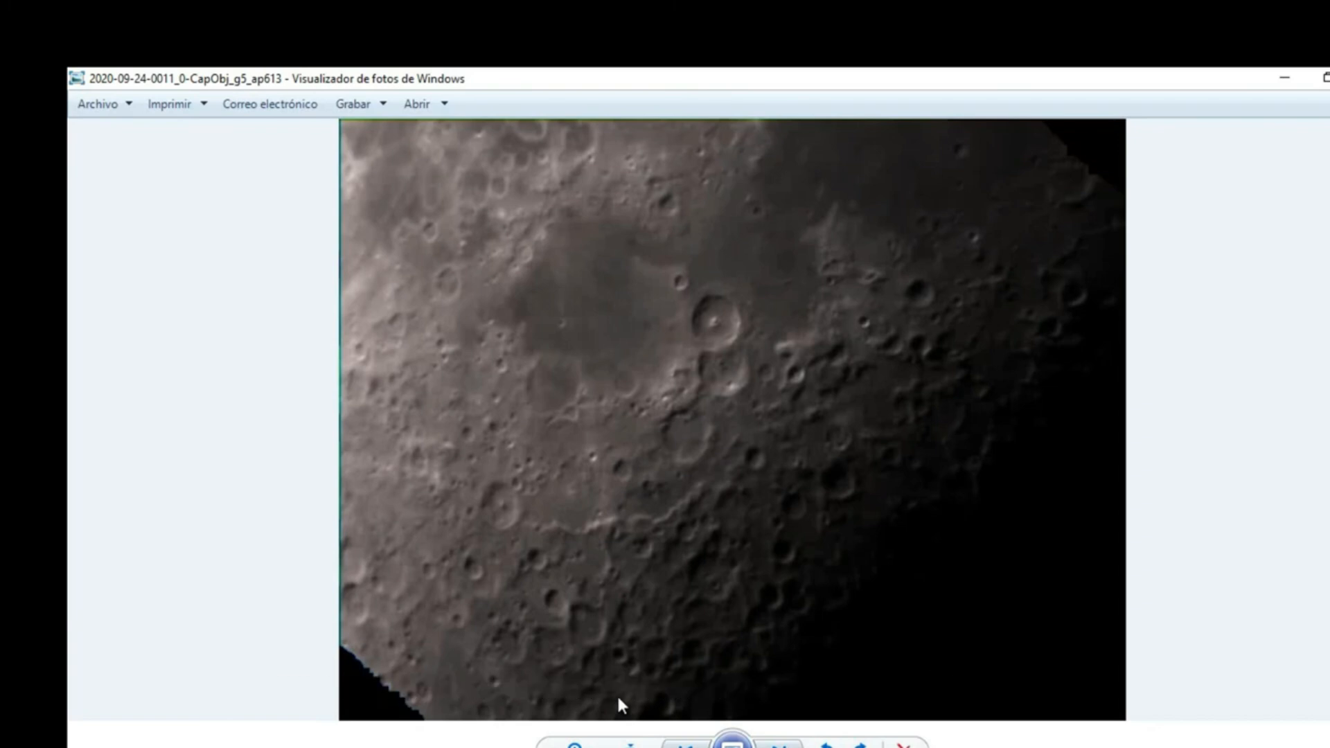
key(Right)
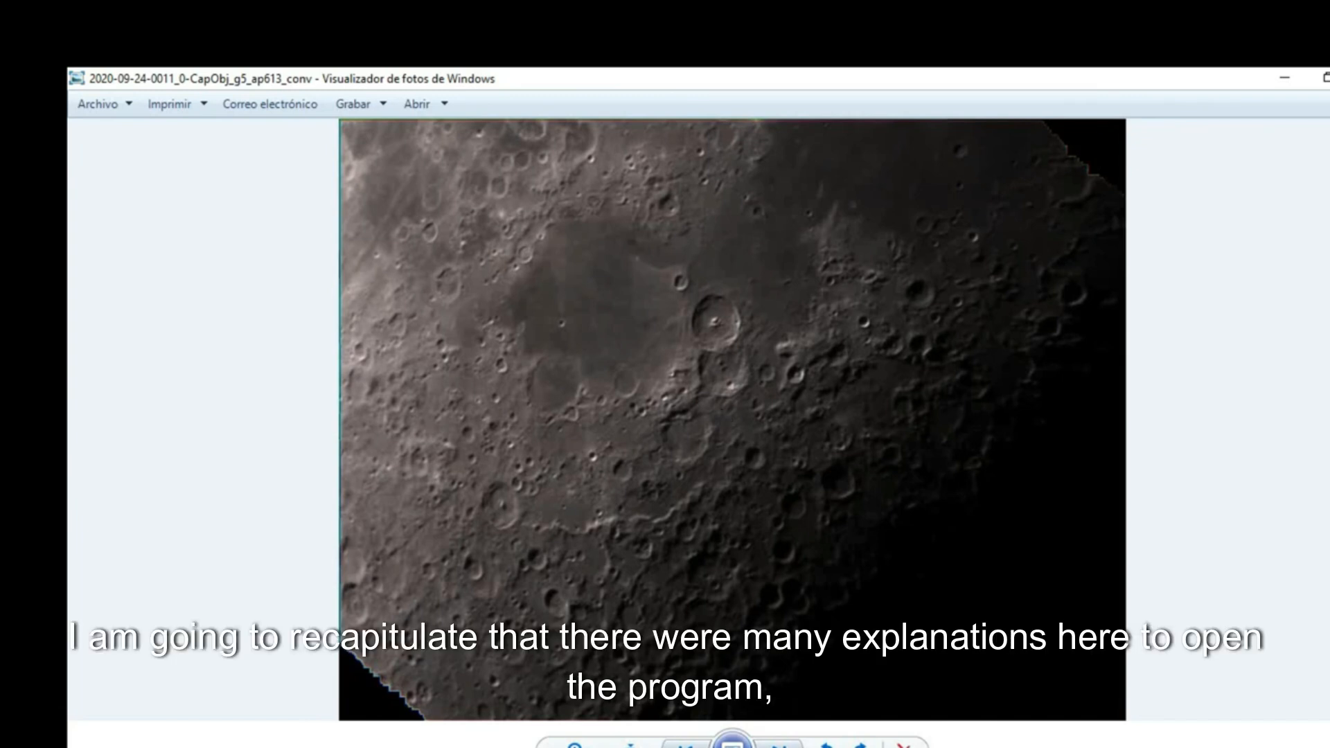
- Switch back to AutoStakkert and review the stack options and the alignment point image window
key(alt+Tab)
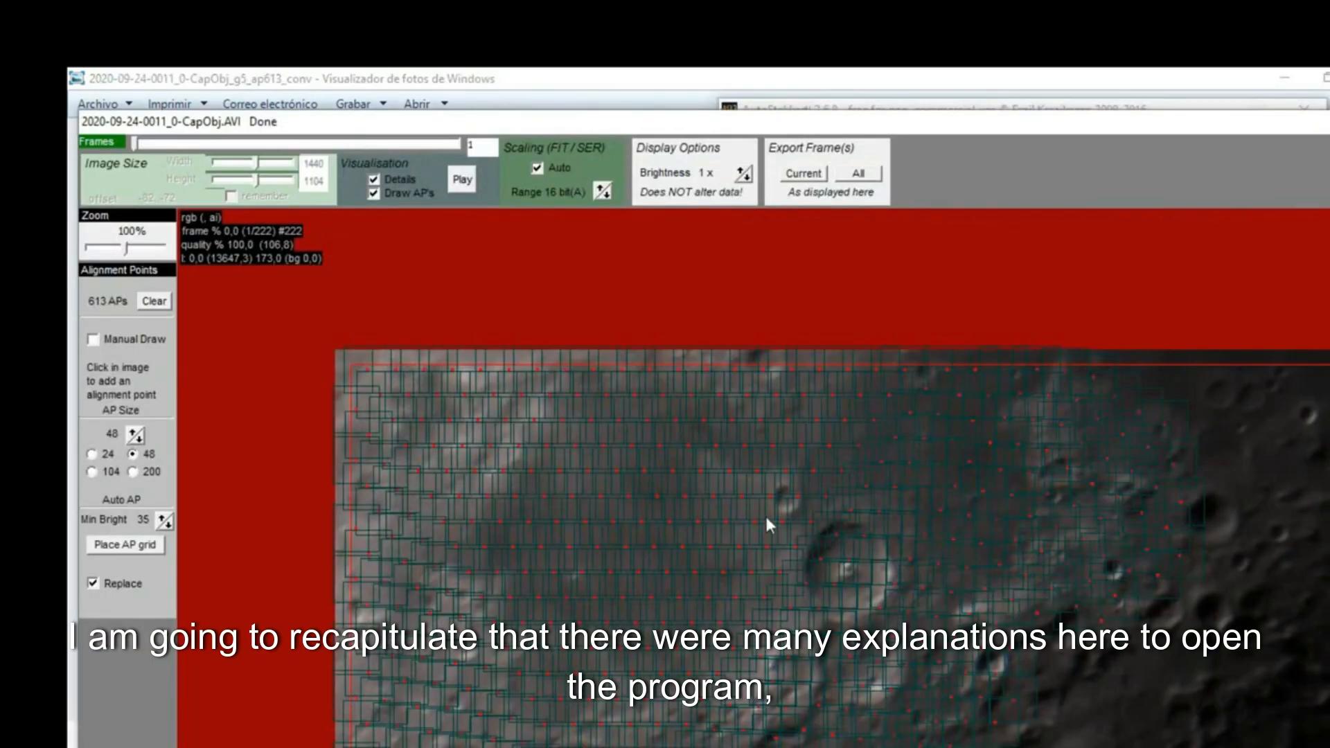
click(770, 105)
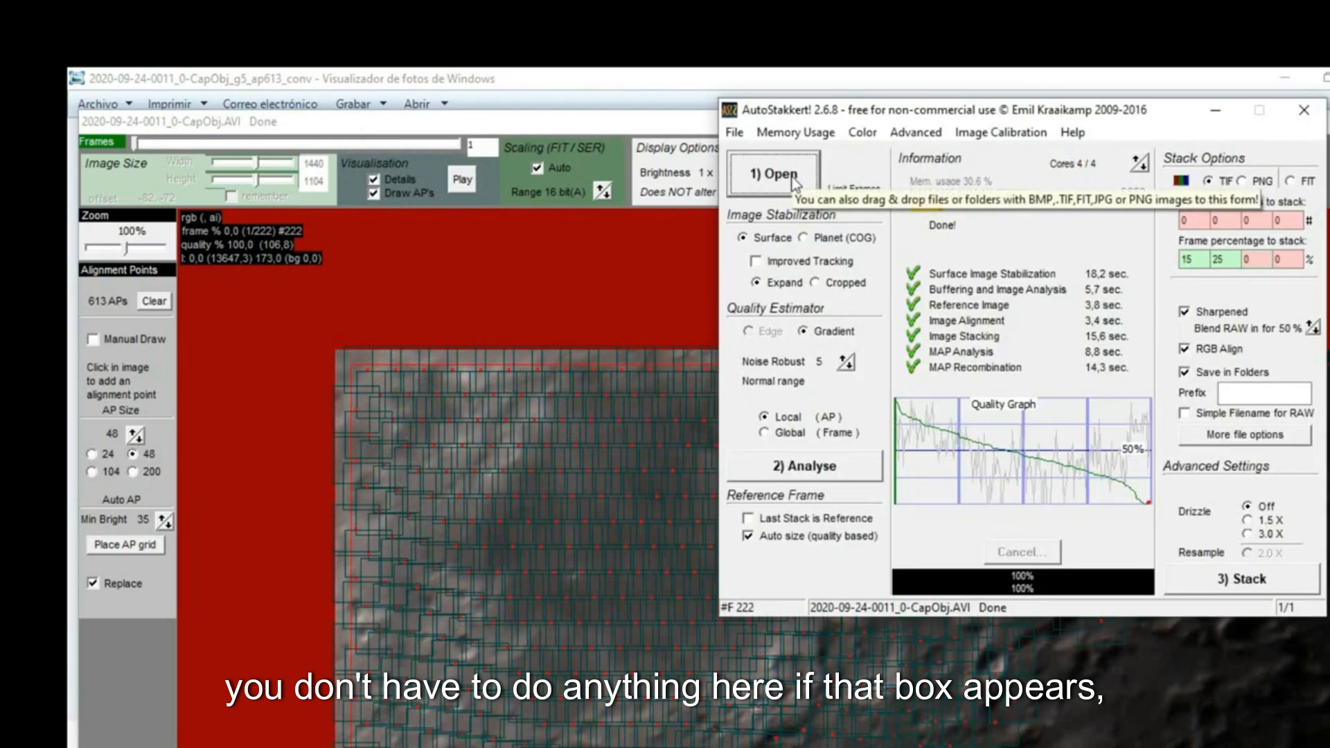
click(575, 328)
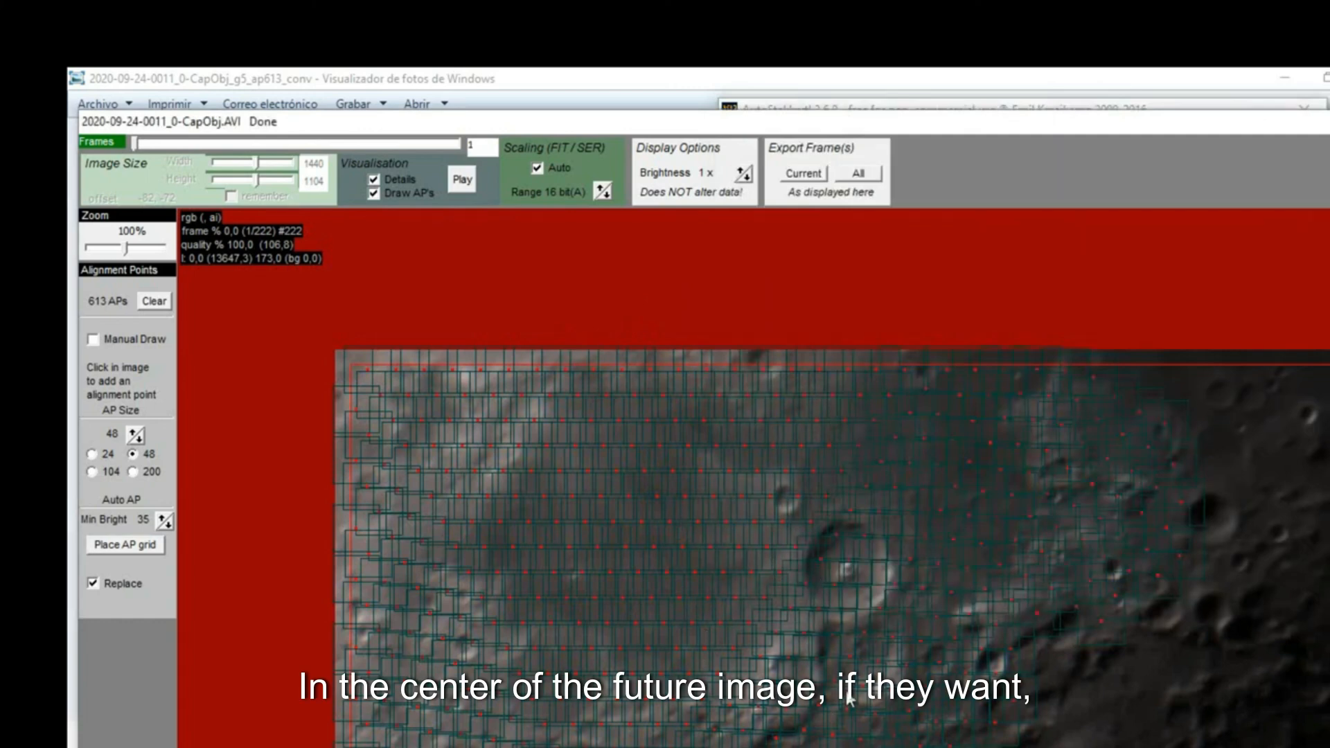
click(786, 107)
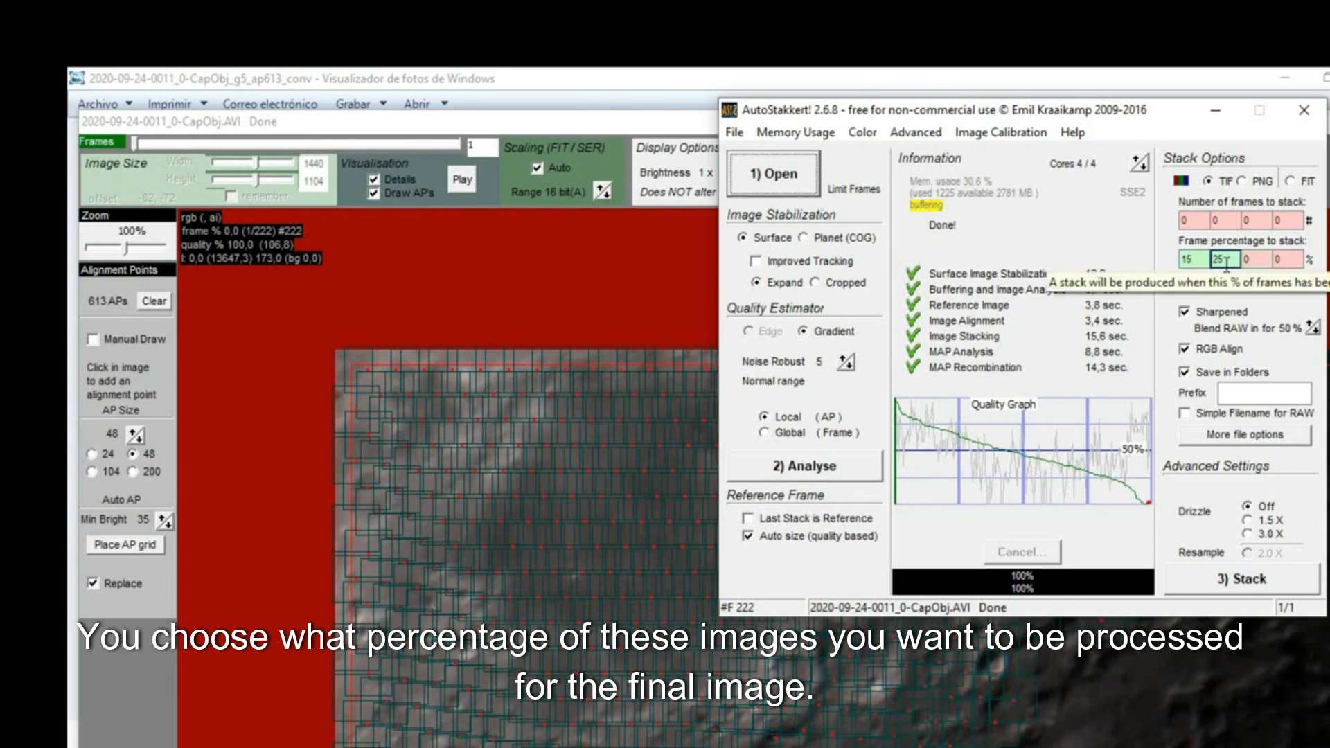
click(569, 512)
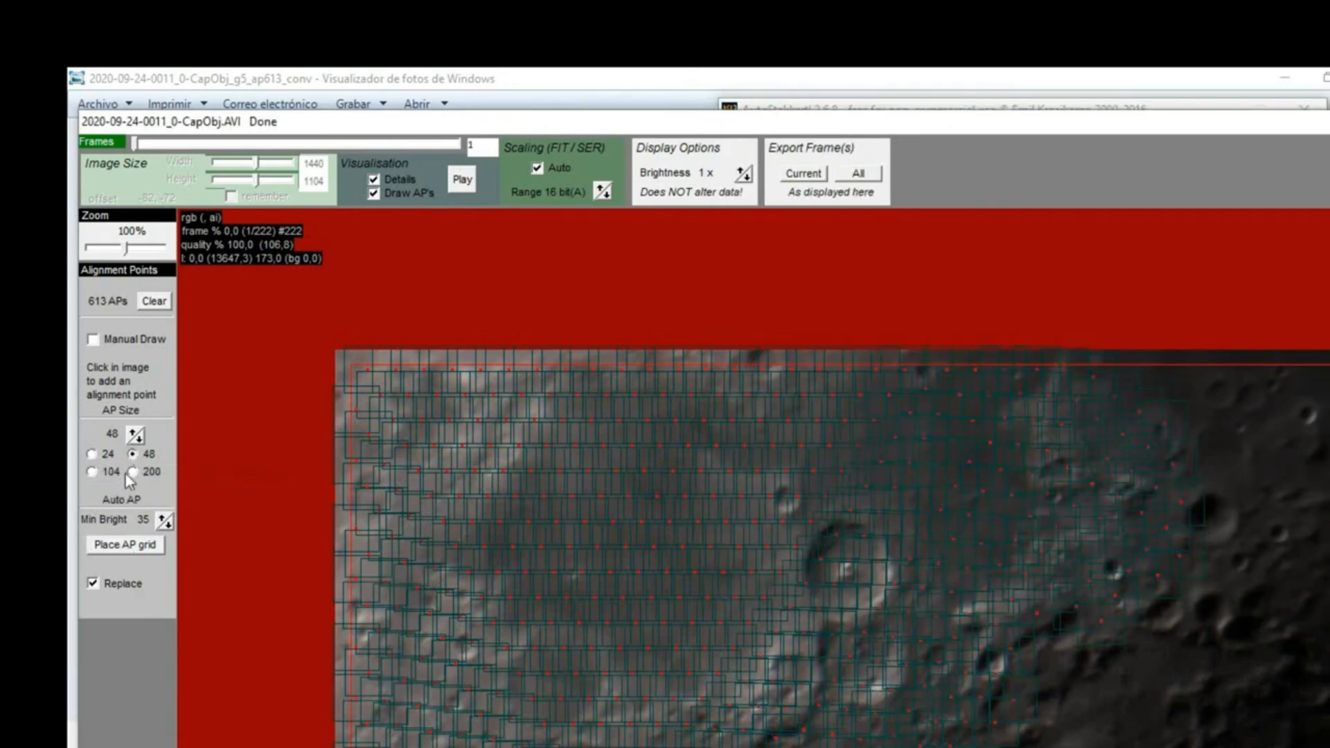
- Place an alignment point grid with AP size 200, then reselect the 48 AP size
click(132, 472)
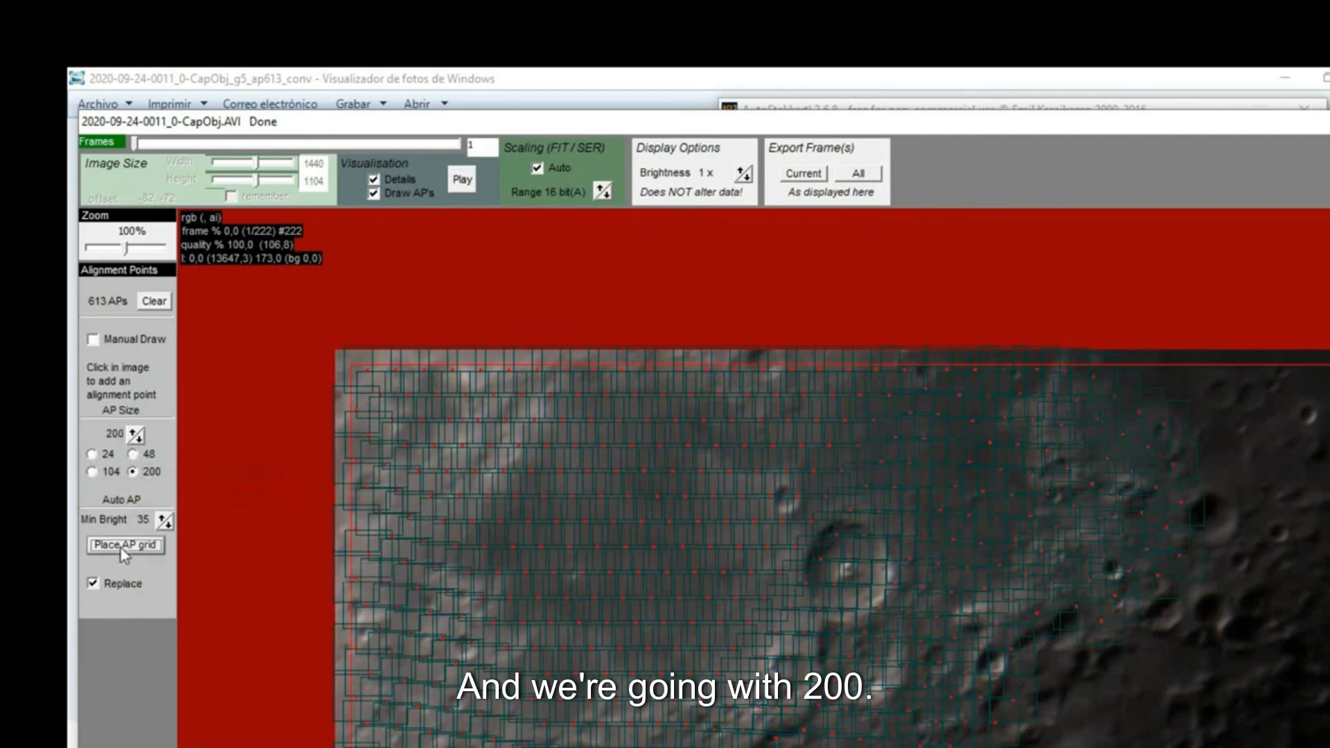
click(121, 547)
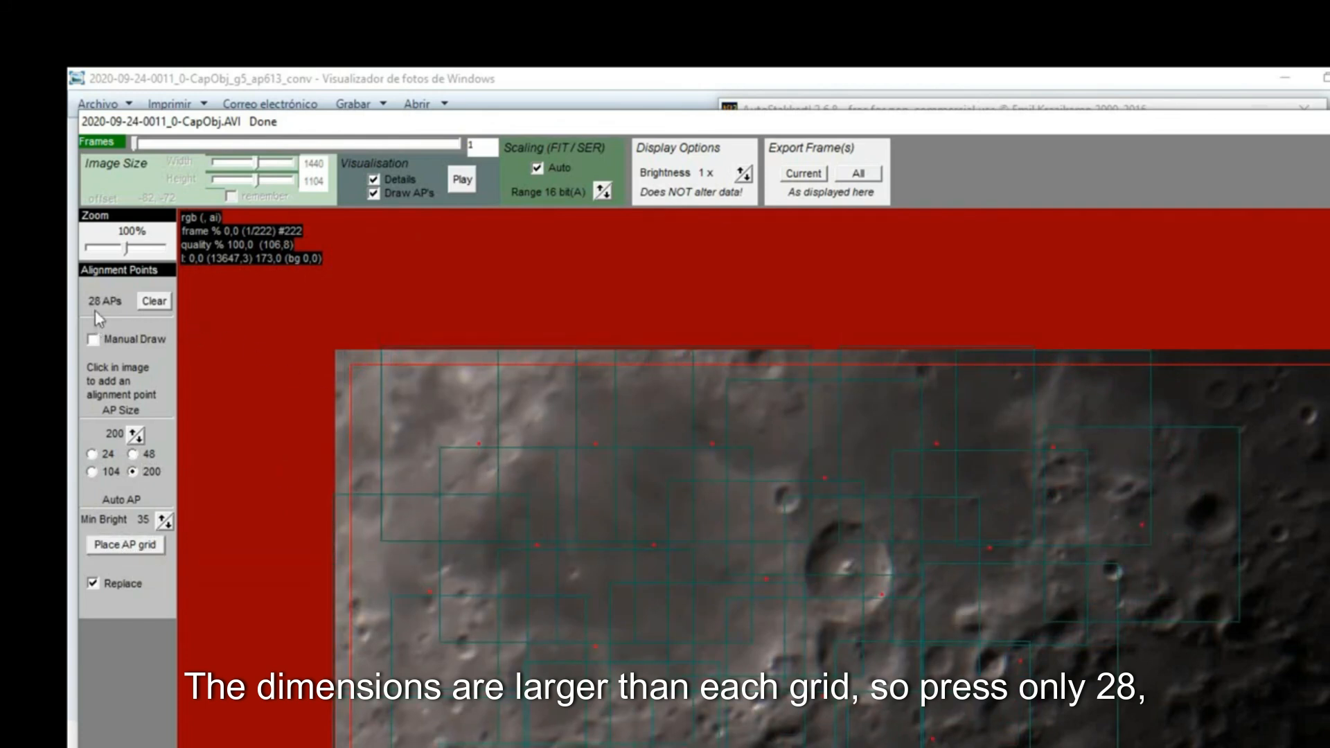
click(133, 454)
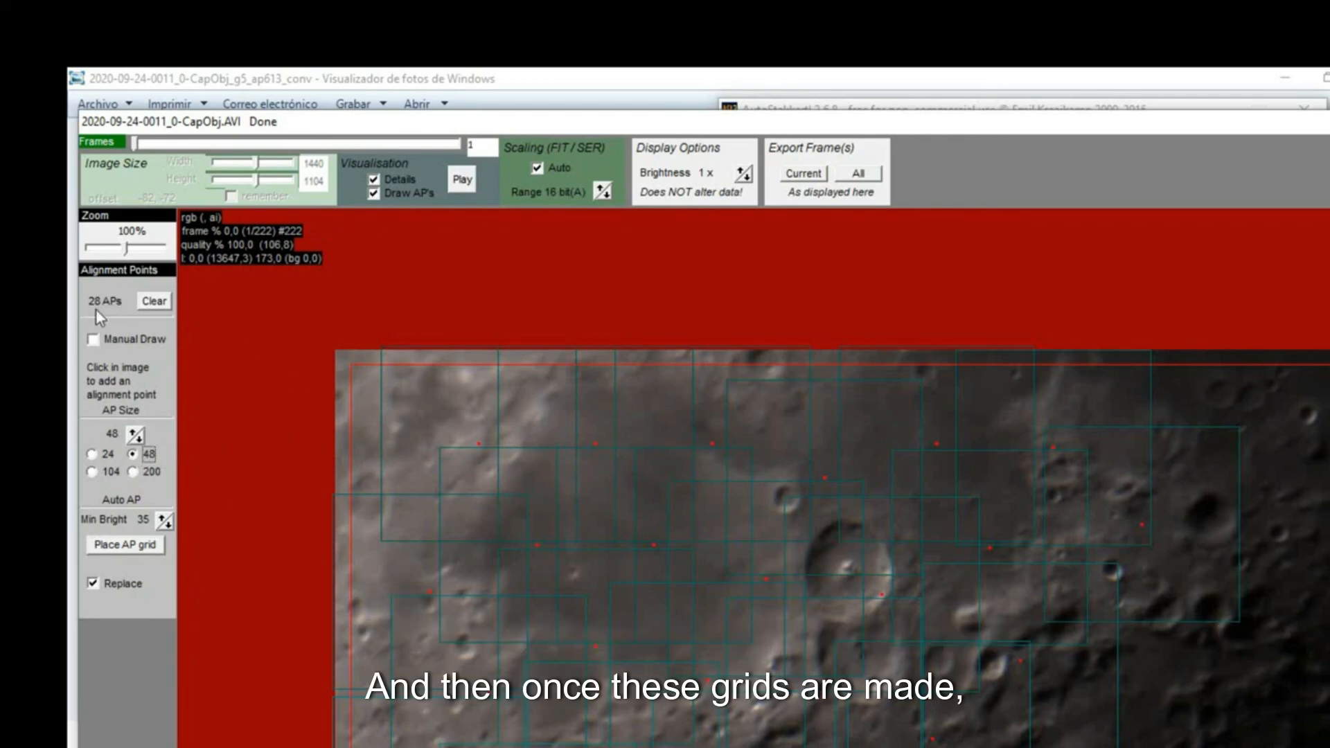
click(752, 111)
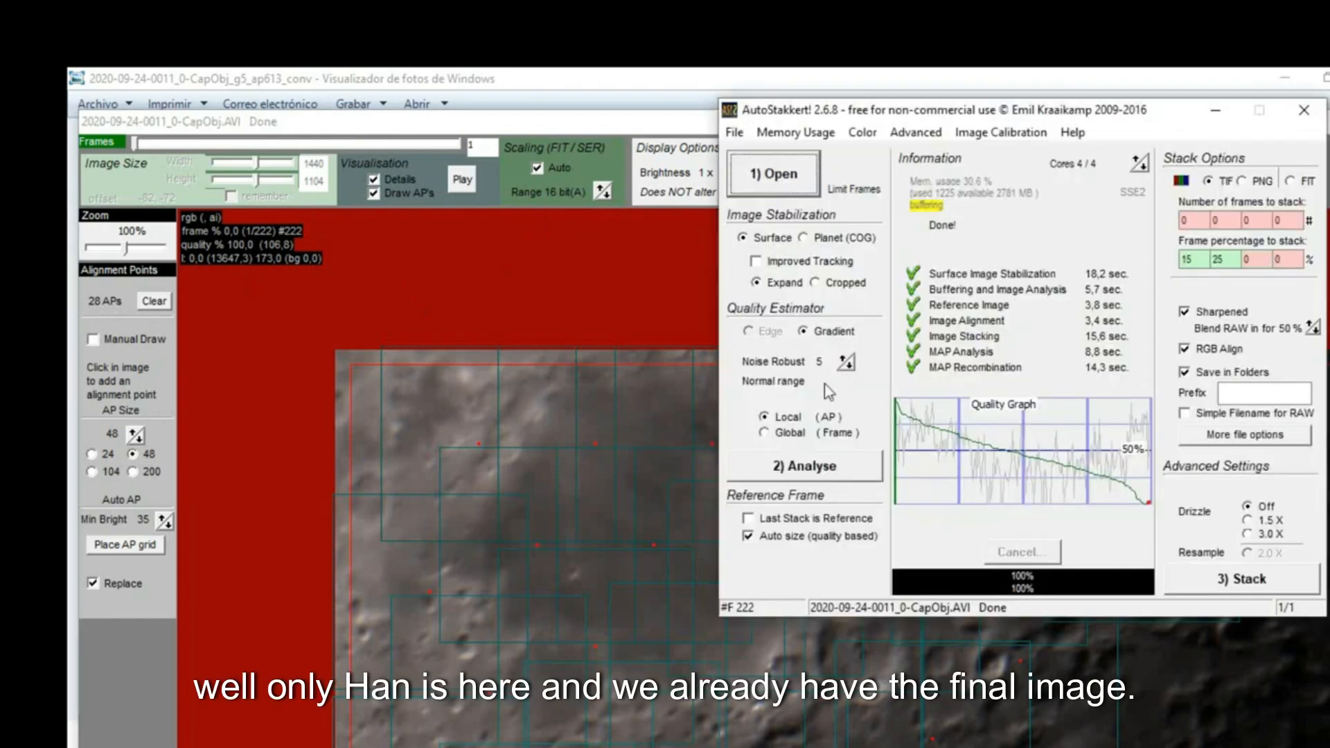